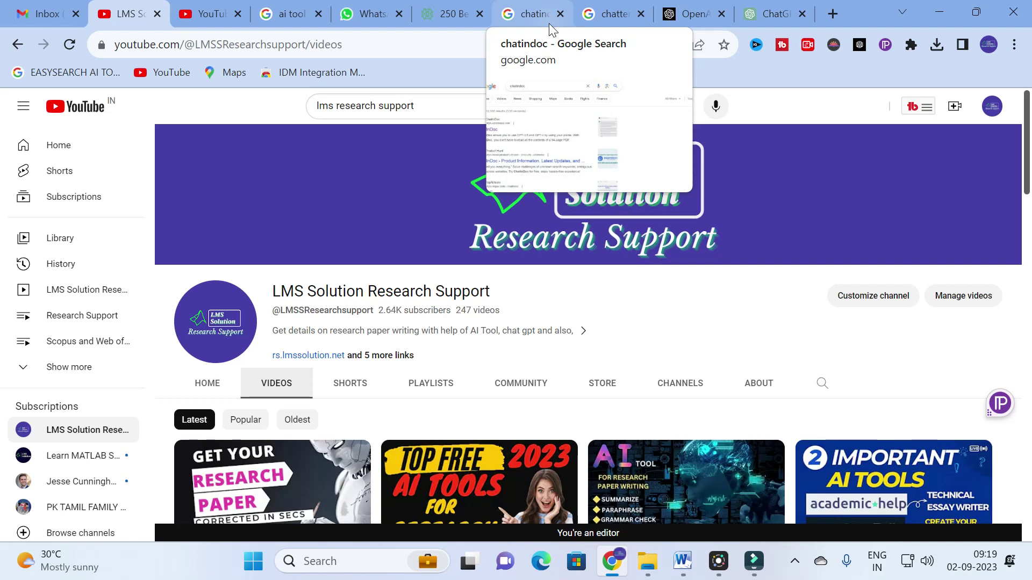
Step: Open the ChatInDoc website from the existing Google results for chatindoc and look over its landing page
left_click(547, 23)
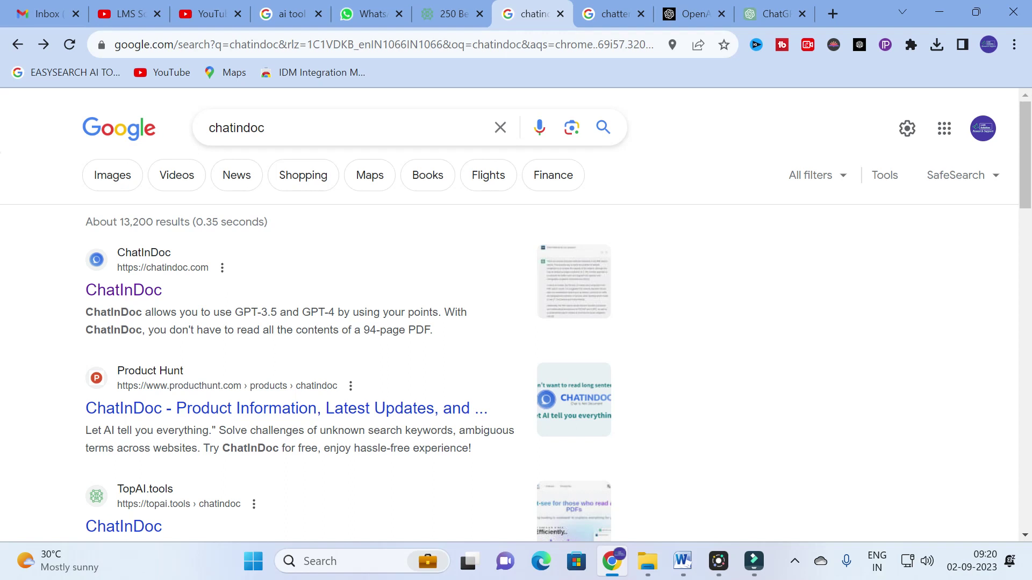
left_click(132, 292)
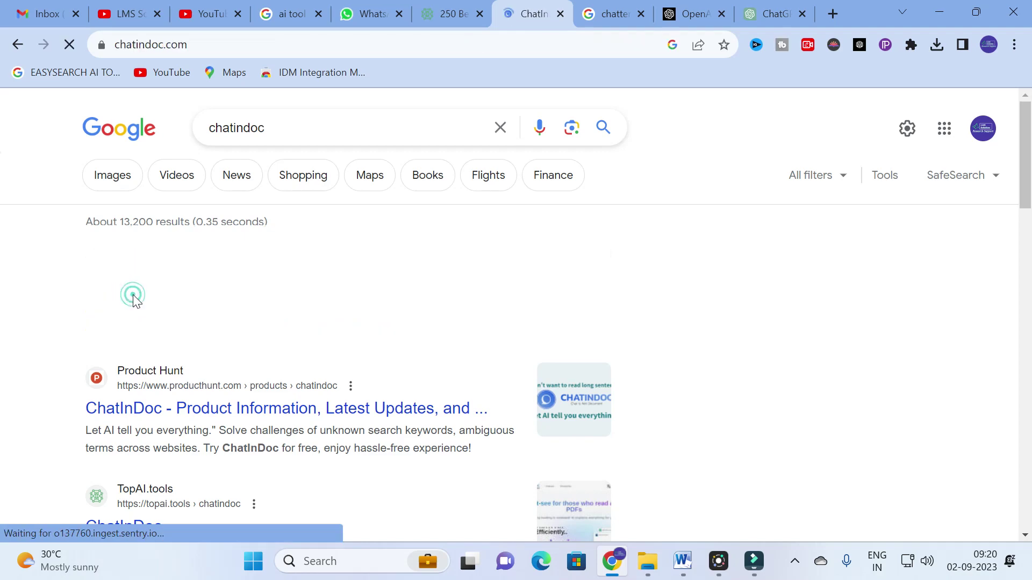
scroll(604, 226, "down", 5)
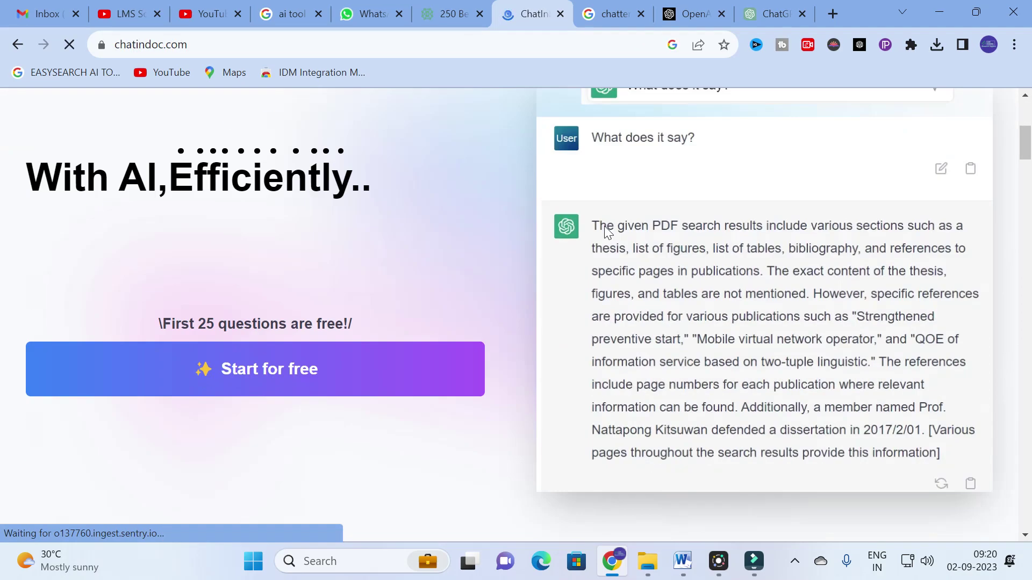
scroll(559, 273, "down", 3)
scroll(72, 343, "up", 3)
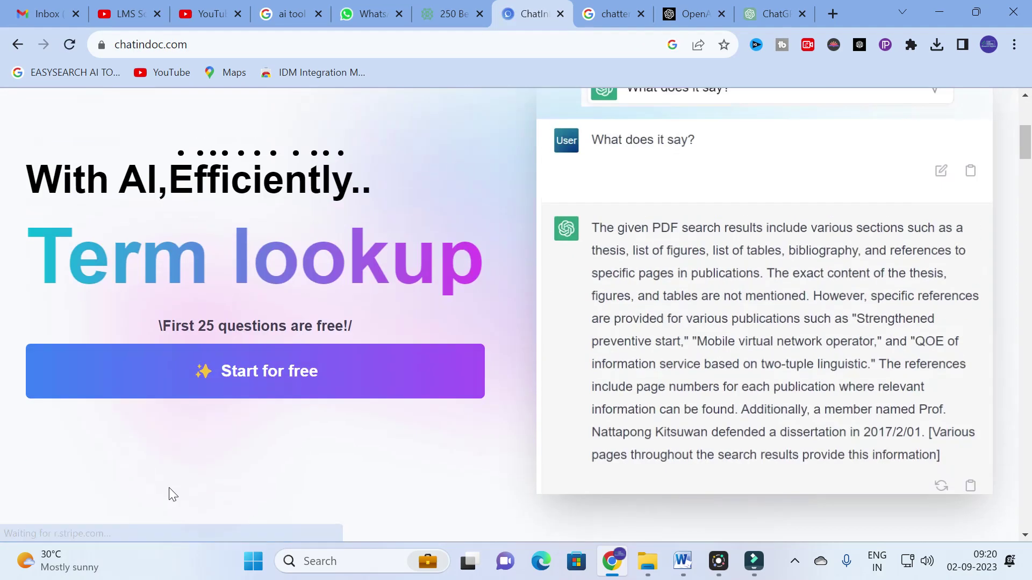
Step: Start ChatInDoc for free, sign in with an existing account and go to the file upload area
left_click(269, 386)
left_click(385, 321)
left_click(512, 399)
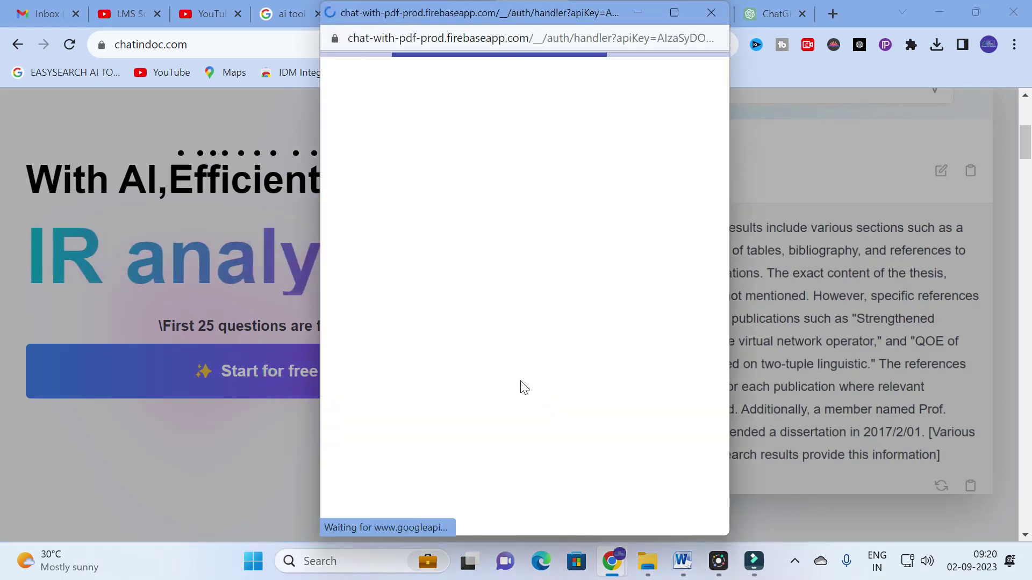
left_click(419, 217)
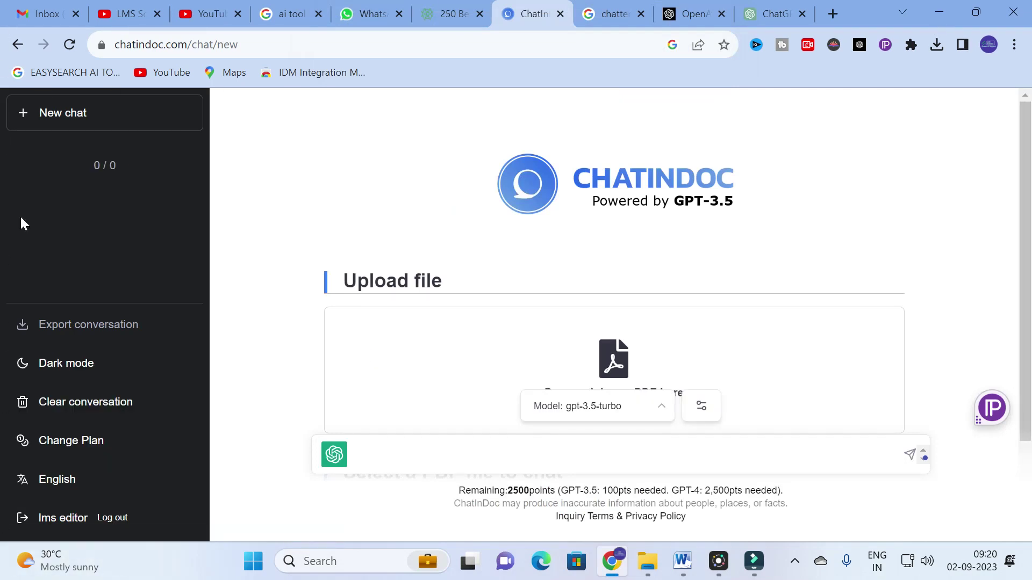
scroll(415, 304, "down", 1)
scroll(415, 303, "down", 1)
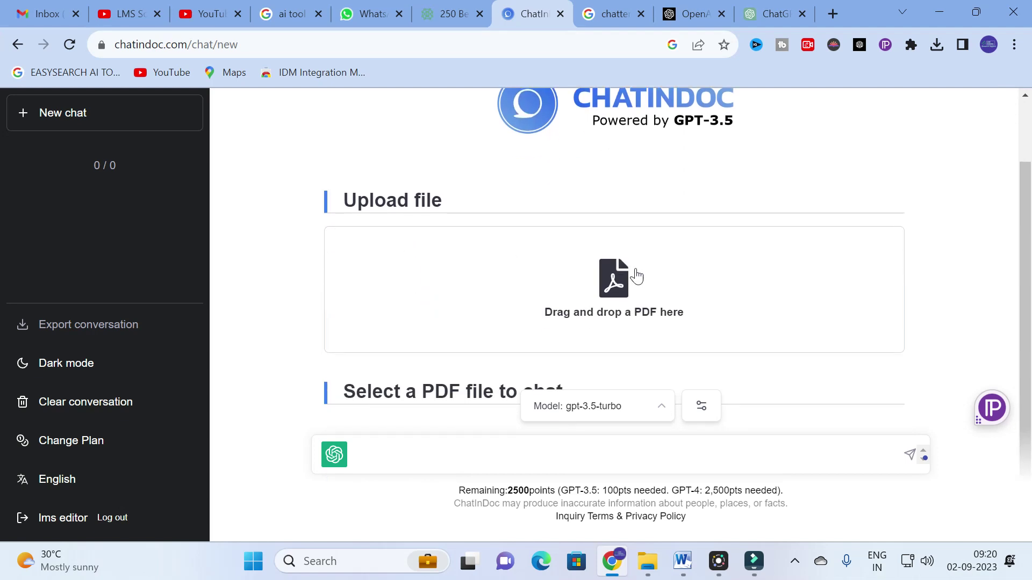
Step: Switch to the desktop and open the wind power modelling PDF from the workshop 26.08.23 folder in Acrobat
left_click(939, 12)
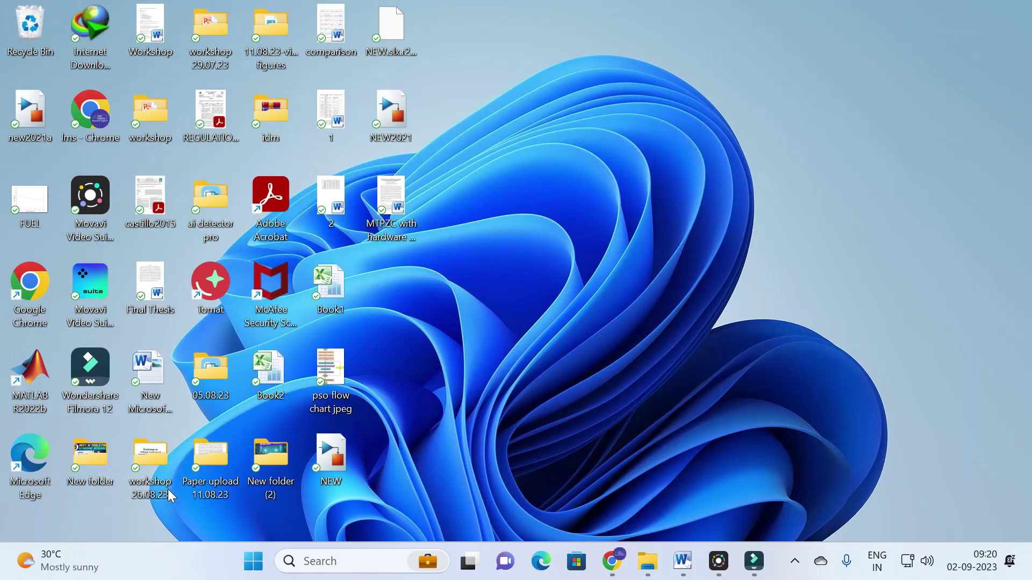
double_click(142, 475)
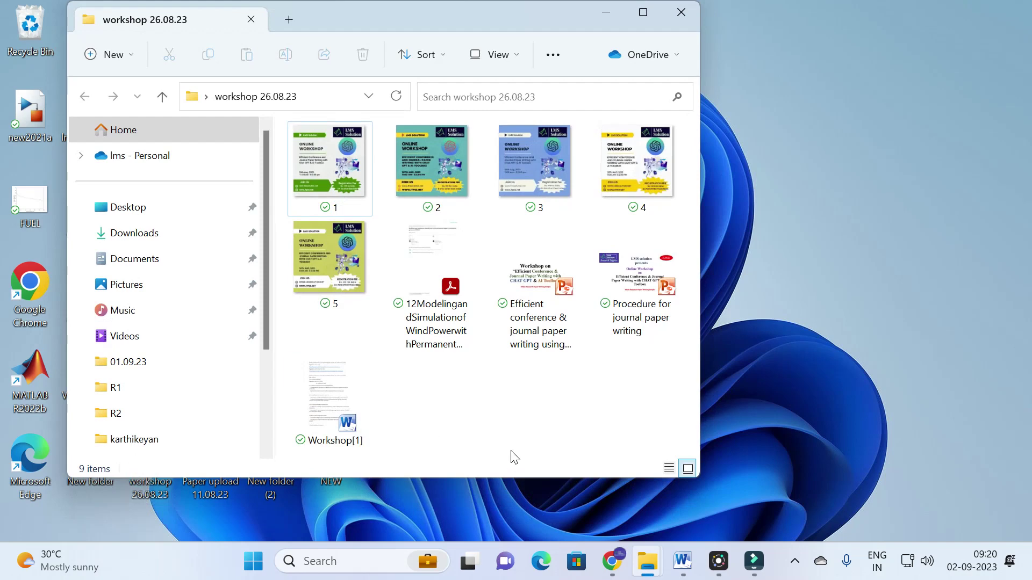
left_click(643, 12)
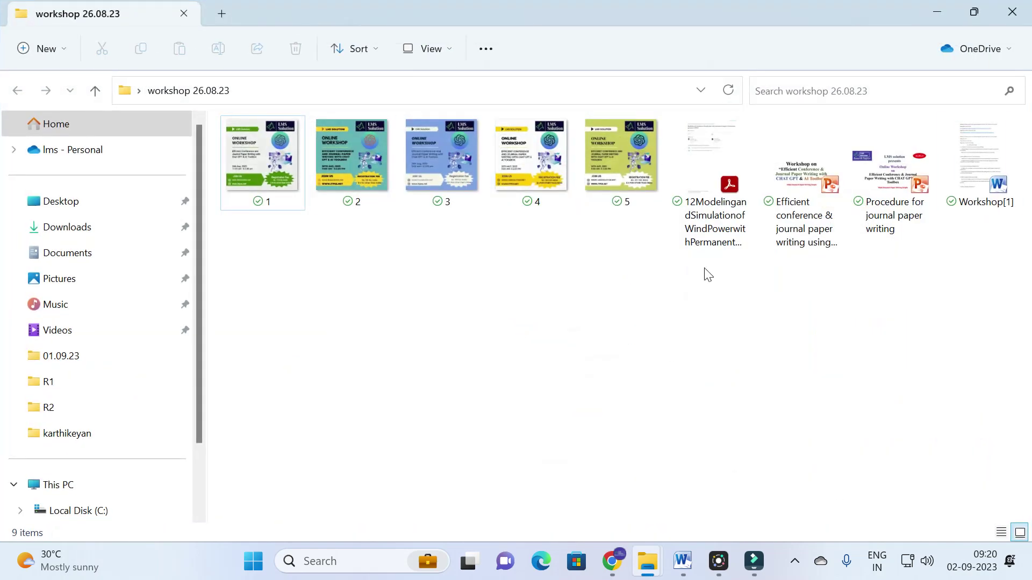
left_click(712, 164)
double_click(712, 164)
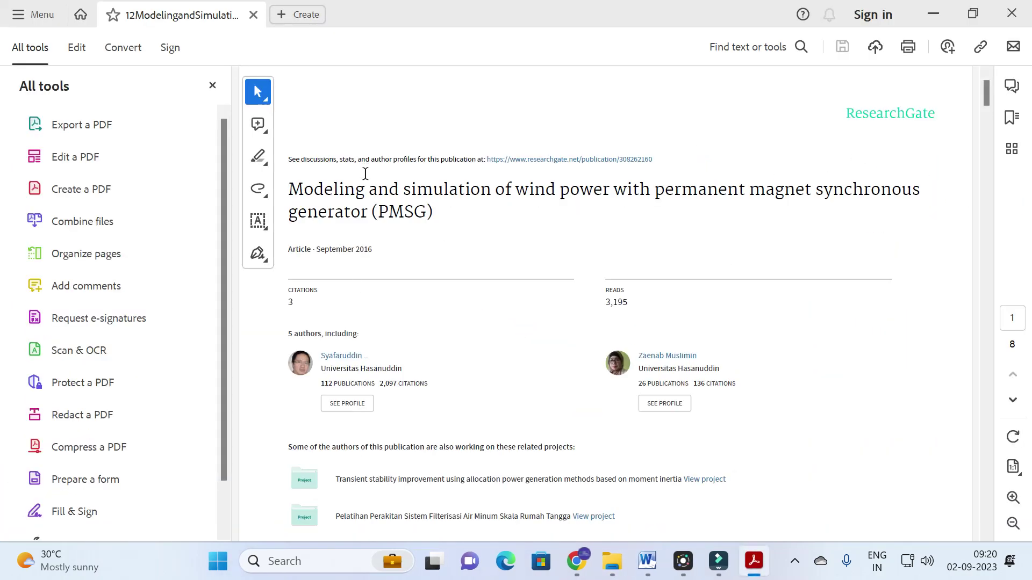
Step: Dismiss the security warnings triggered from the article title without allowing the connection, and close the PDF
left_click(730, 212)
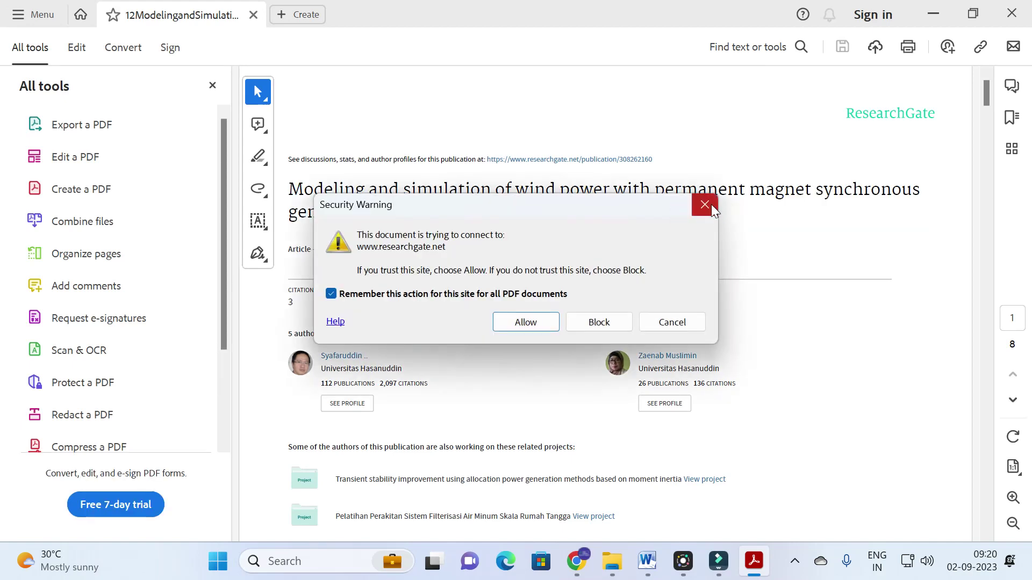
left_click(707, 206)
left_click(730, 223)
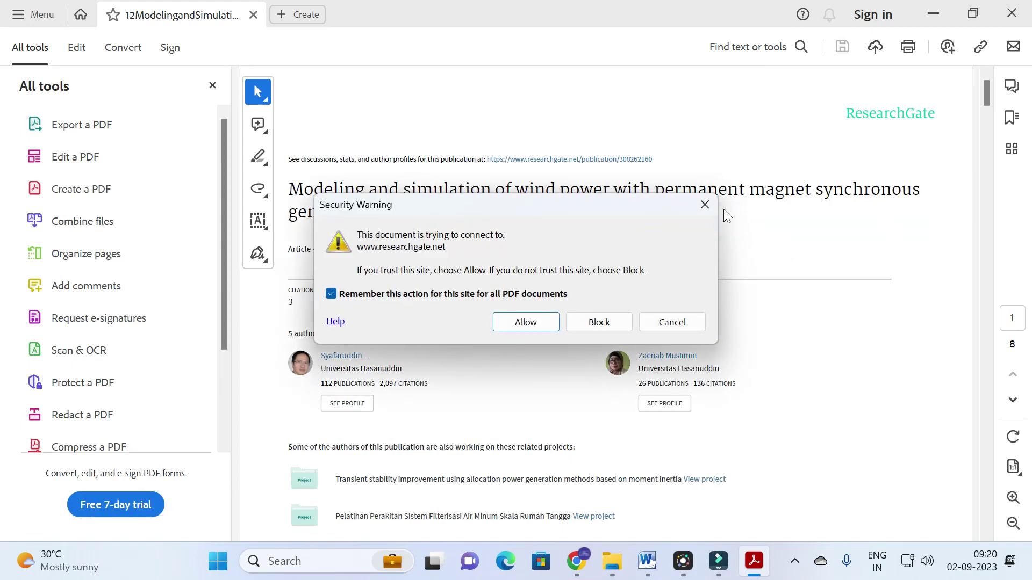
left_click(705, 206)
left_click(1011, 12)
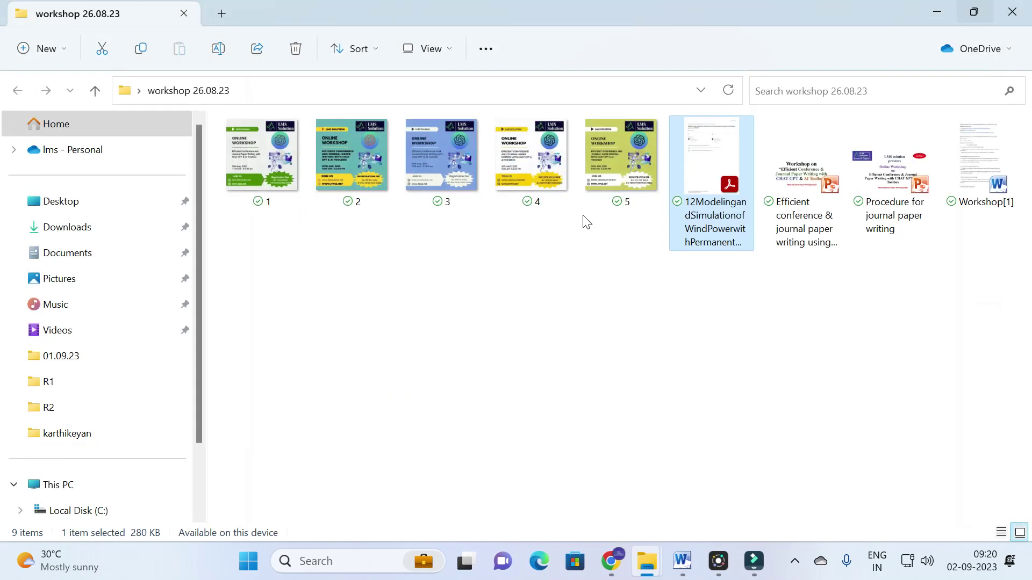
Step: Switch back to Chrome and upload the wind power modelling PDF from the Desktop folder workshop 26.08.23 to ChatInDoc
left_click(614, 561)
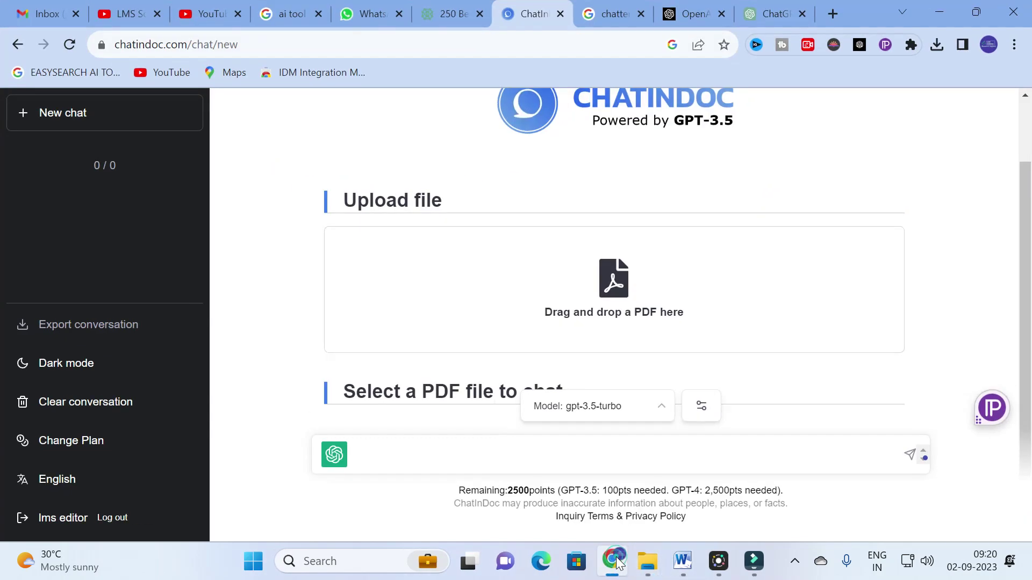
left_click(619, 291)
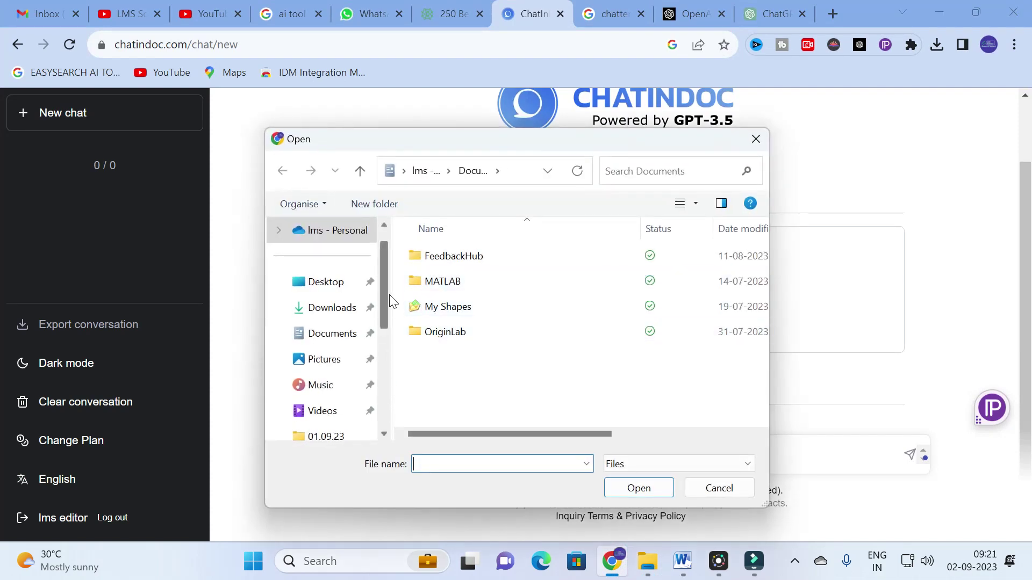
scroll(381, 302, "down", 5)
left_click(350, 412)
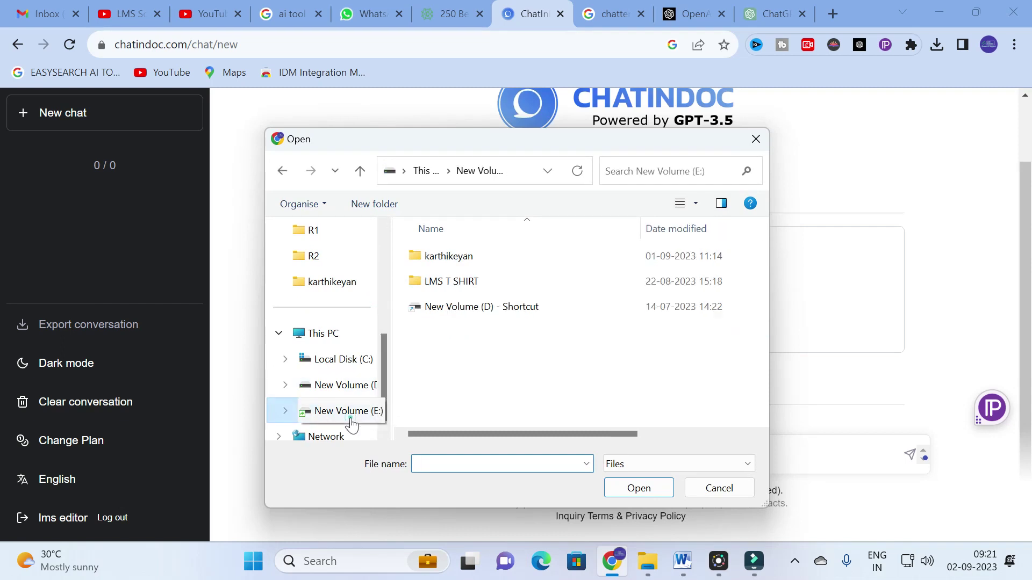
left_click_drag(389, 358, 383, 217)
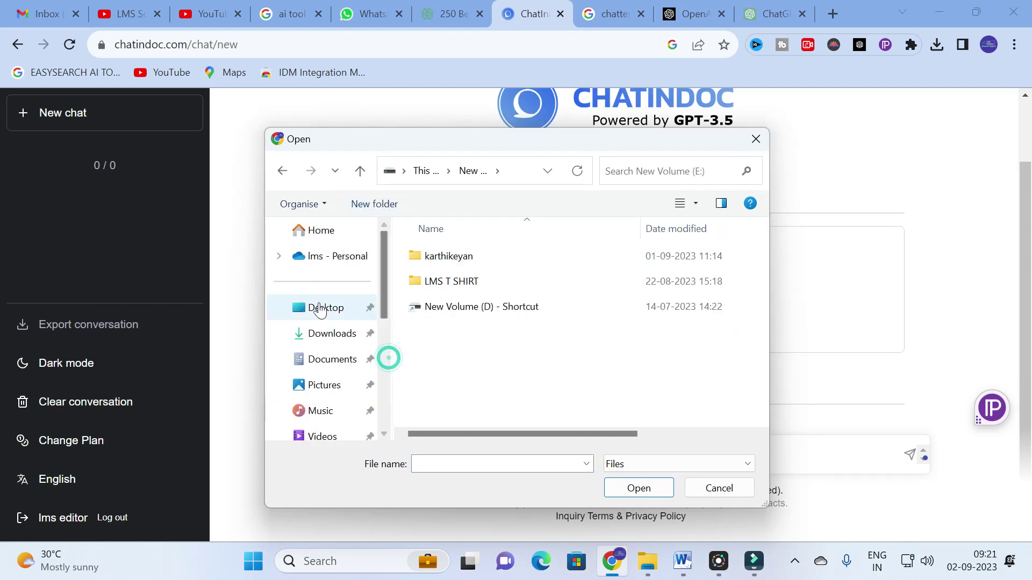
left_click(320, 309)
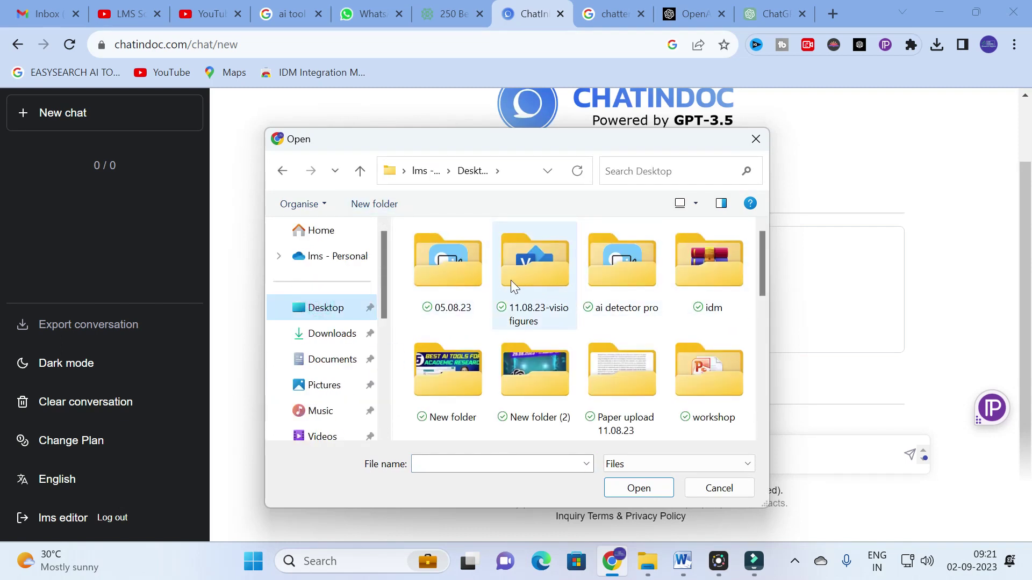
scroll(510, 285, "down", 3)
left_click(436, 300)
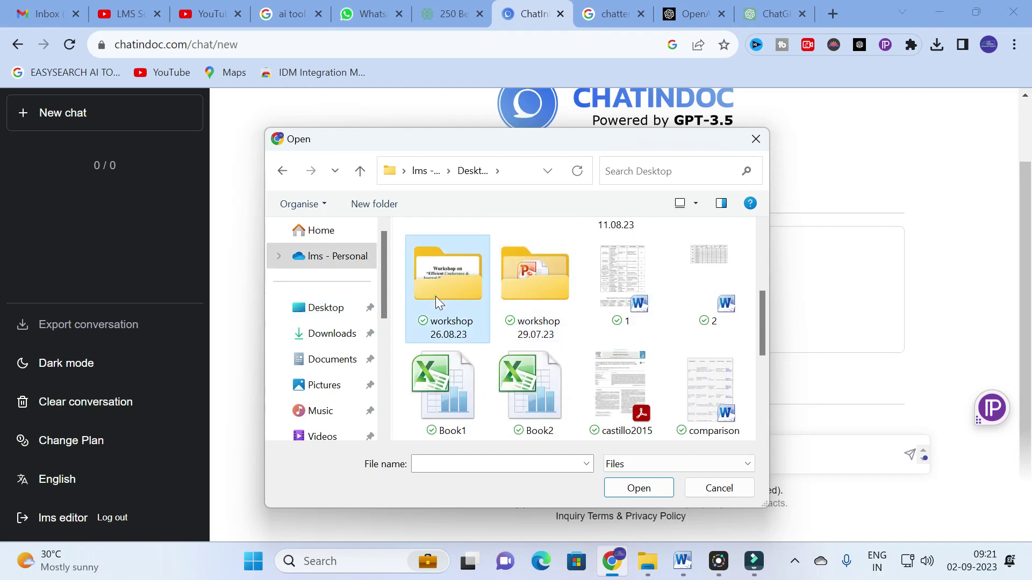
double_click(435, 295)
left_click(468, 257)
left_click(639, 488)
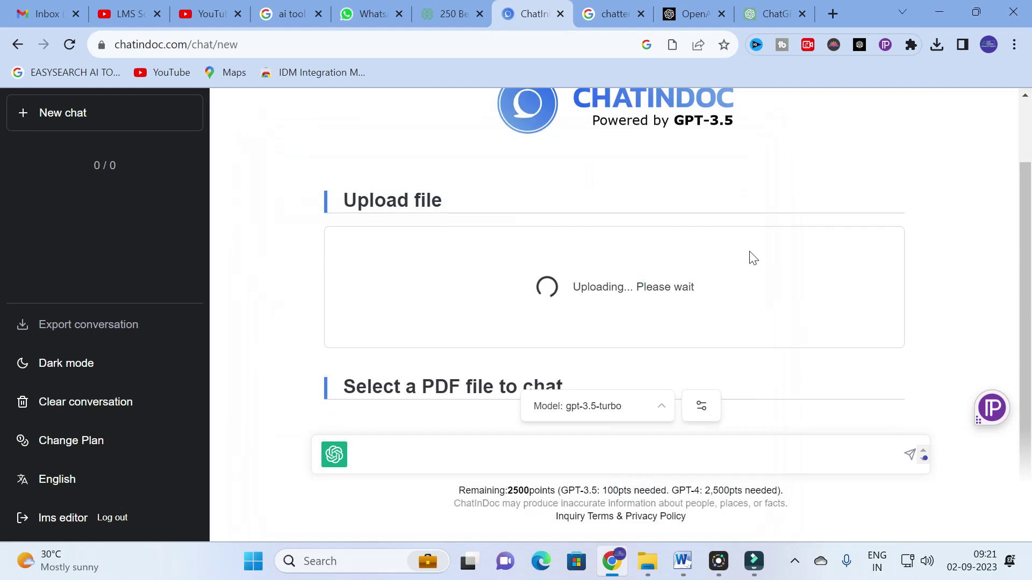
Step: Select the uploaded wind power modelling PDF as the file to chat with
scroll(678, 236, "down", 1)
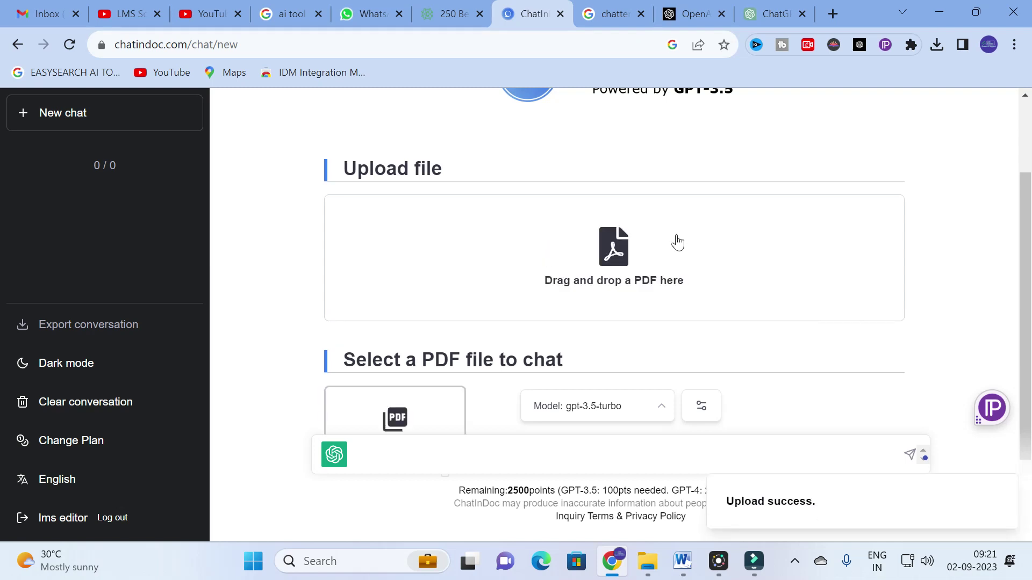
scroll(536, 254, "down", 2)
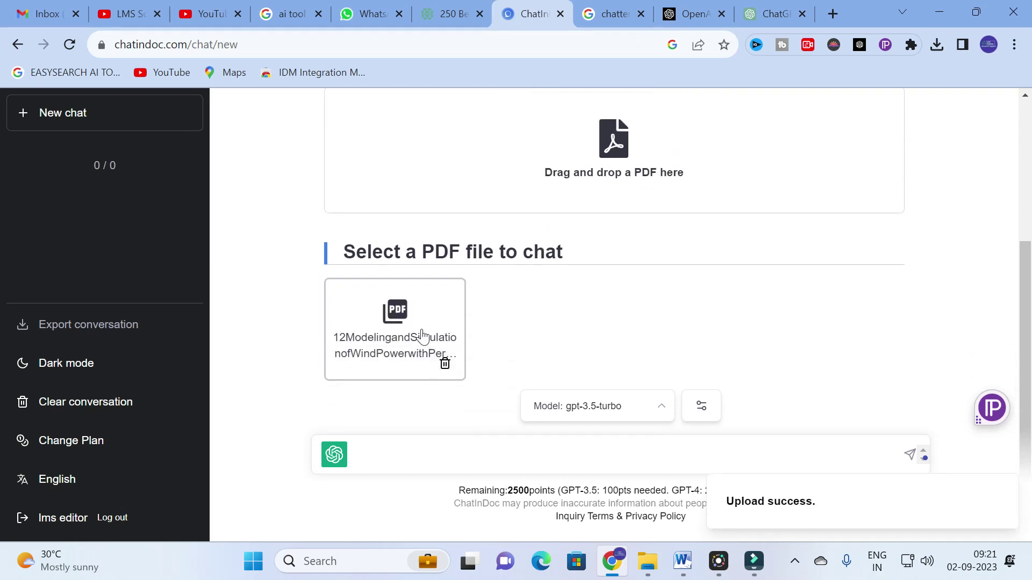
left_click(394, 320)
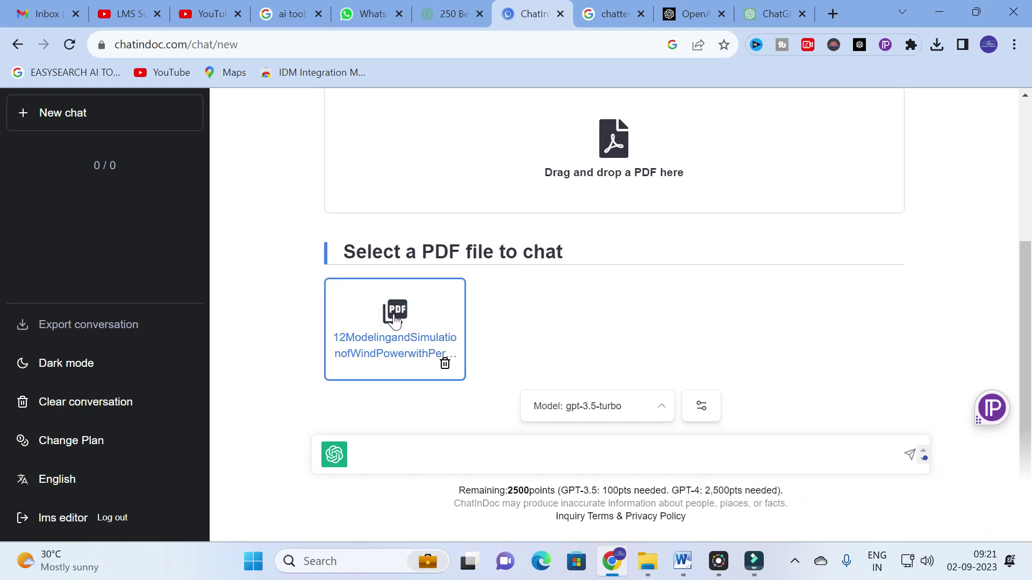
left_click(379, 352)
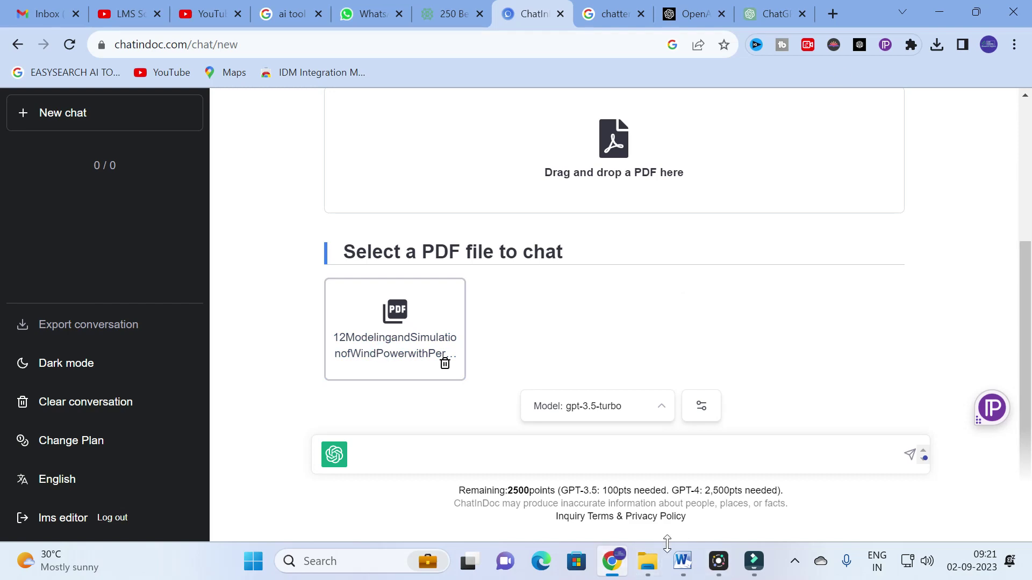
mouse_move(647, 559)
left_click(579, 511)
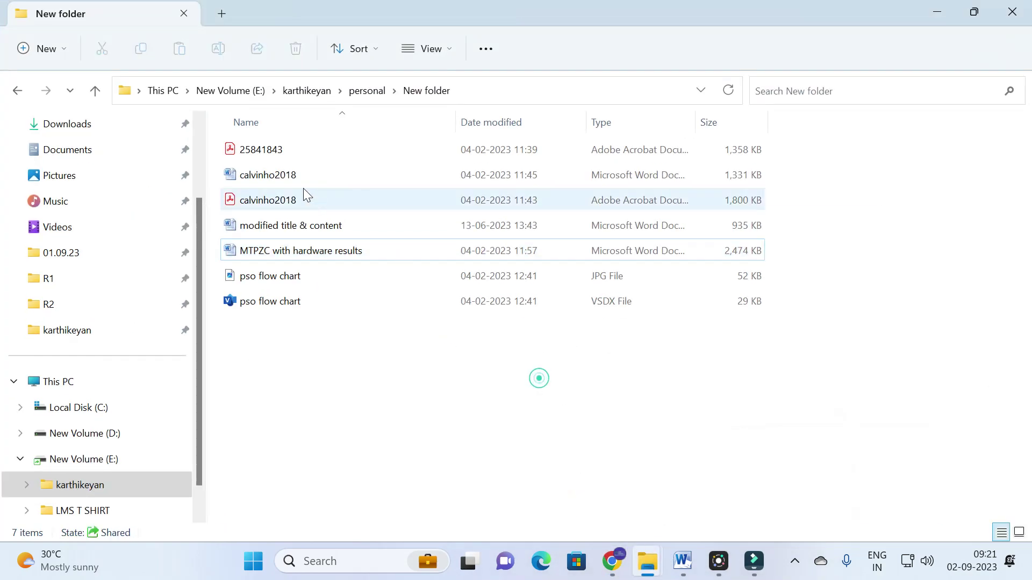
left_click(95, 90)
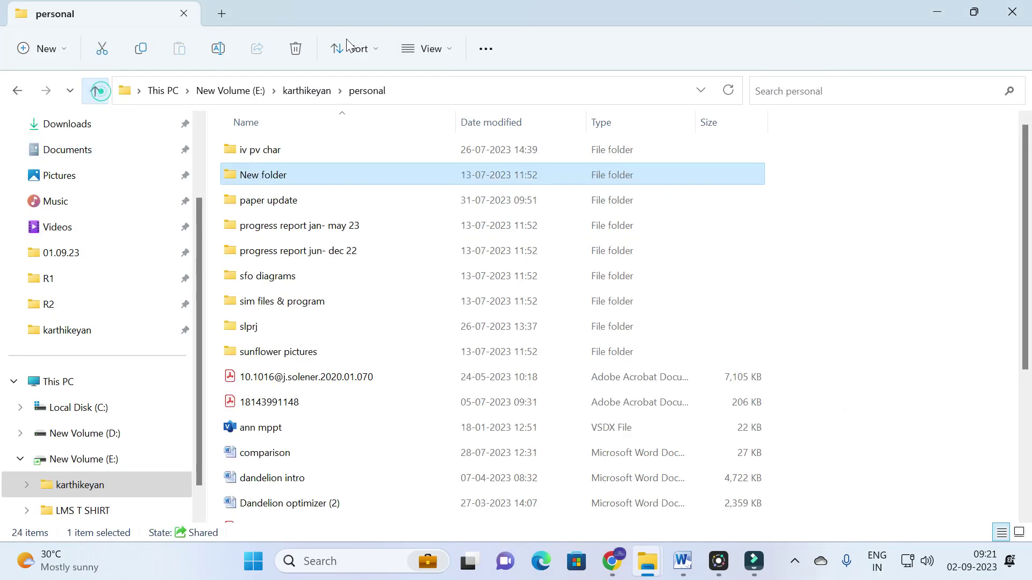
left_click(941, 8)
left_click(941, 8)
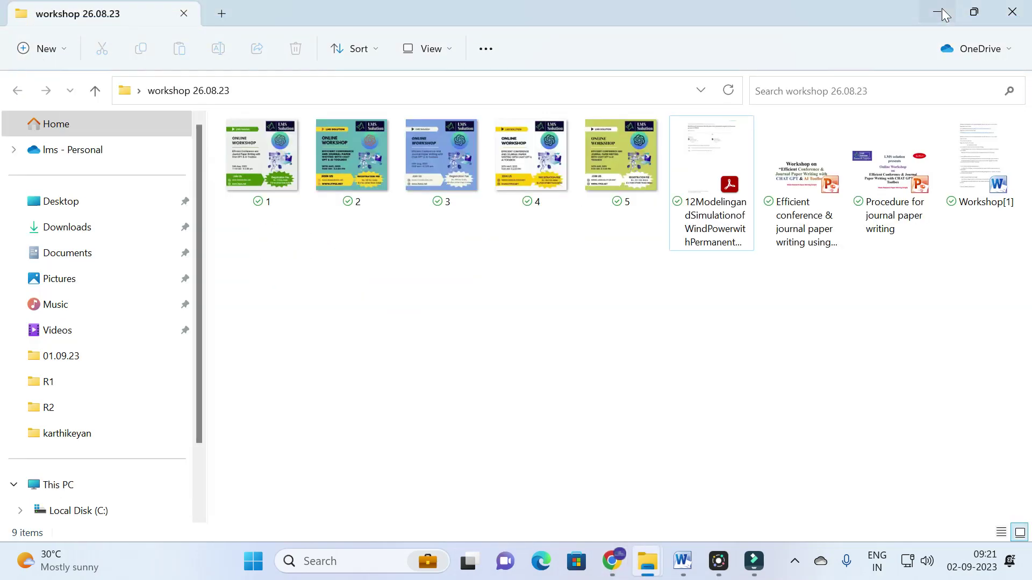
left_click(941, 8)
Step: Reopen the wind power modelling PDF from the workshop 26.08.23 folder window to check its title, and minimize it
mouse_move(644, 561)
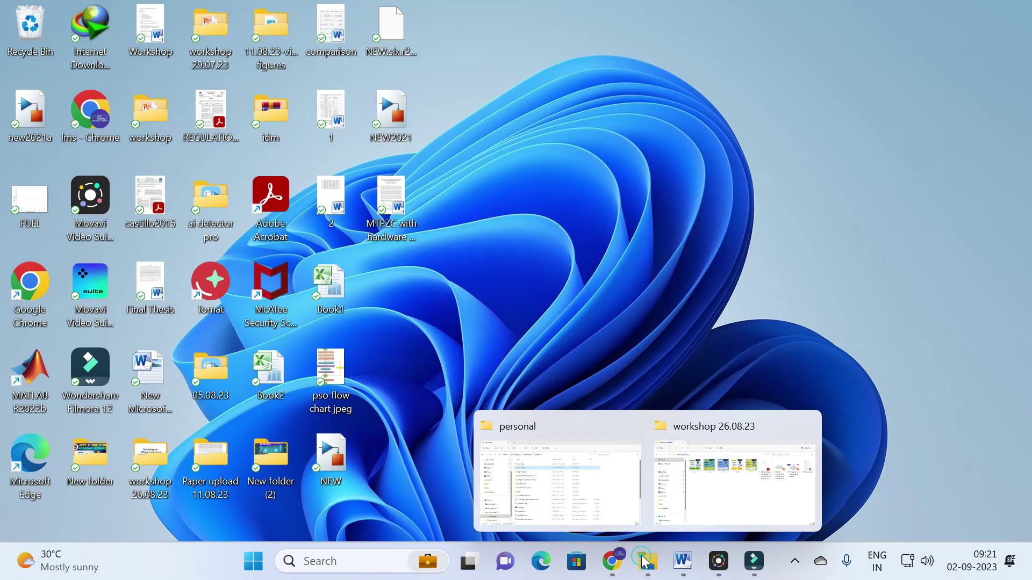
left_click(728, 490)
double_click(726, 182)
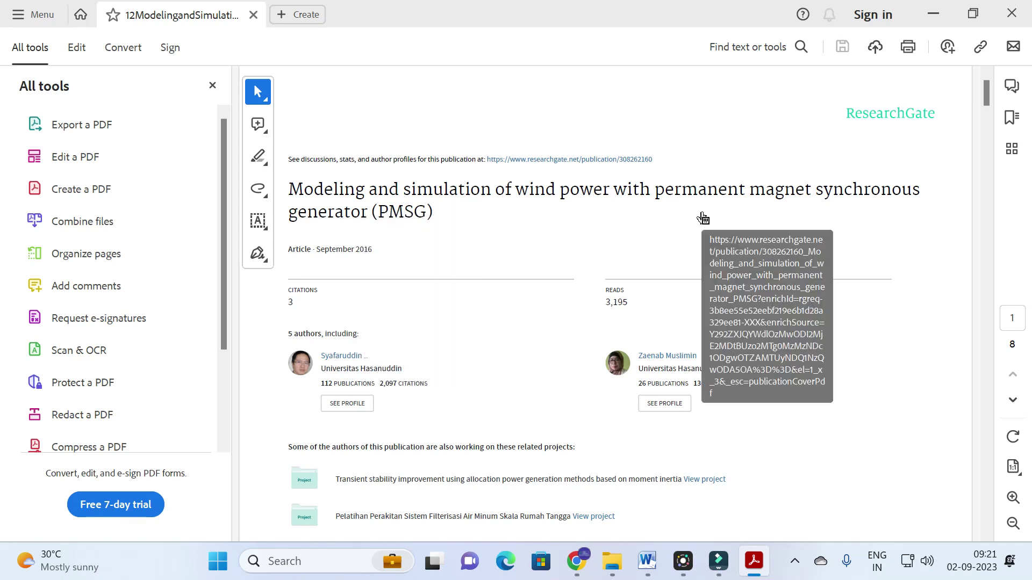
left_click(933, 13)
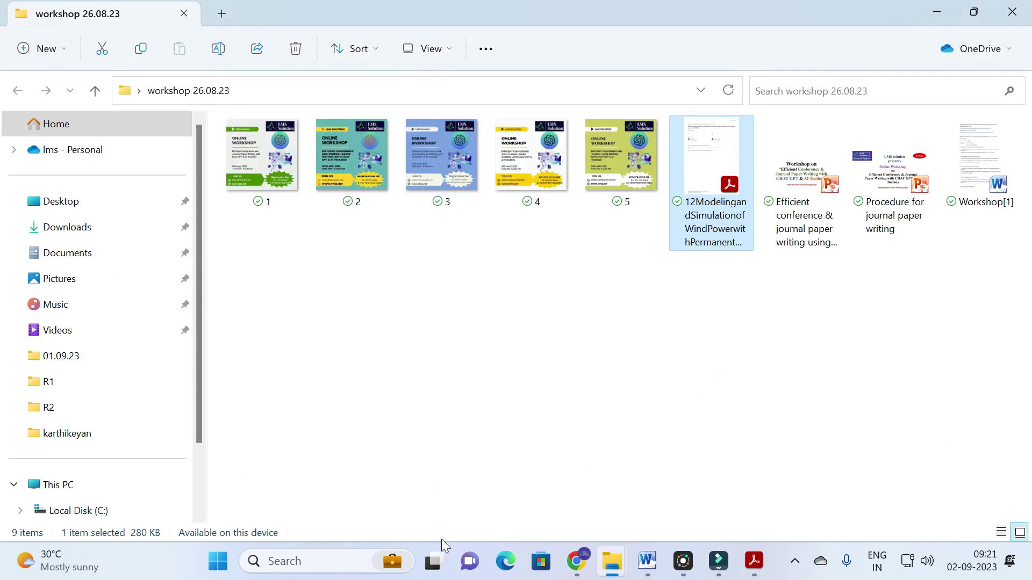
Step: Switch back to Chrome and ask ChatInDoc "why permanent magnet synchronous generator is used for wind turbine"
left_click(583, 562)
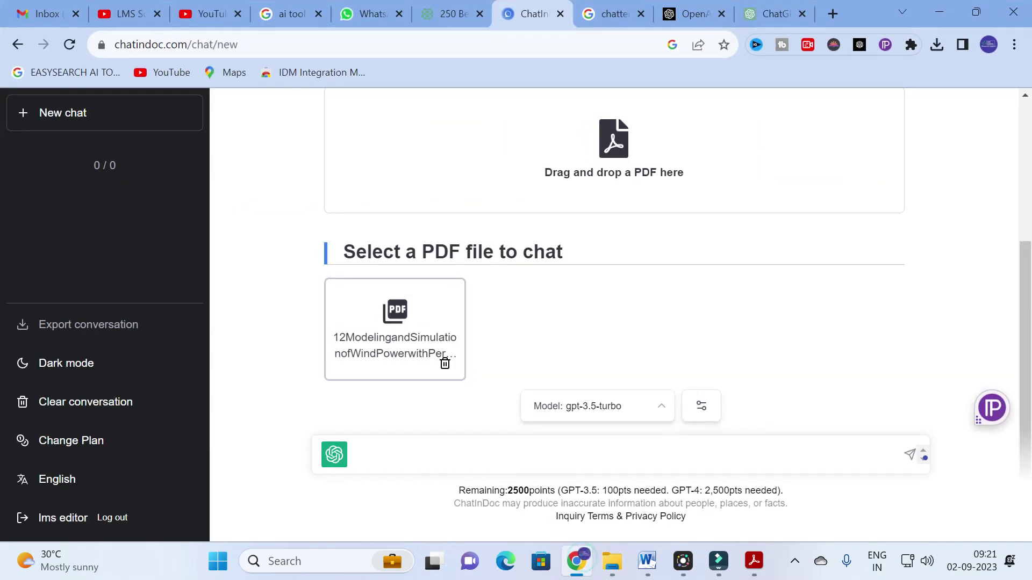
left_click(414, 460)
type("why permanen")
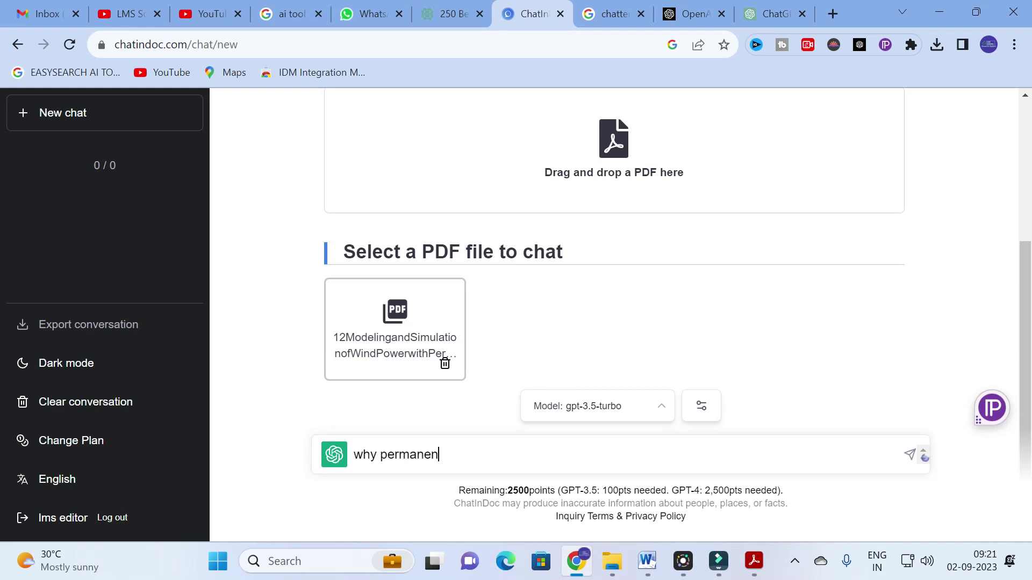
type("t magnet synchronous generato")
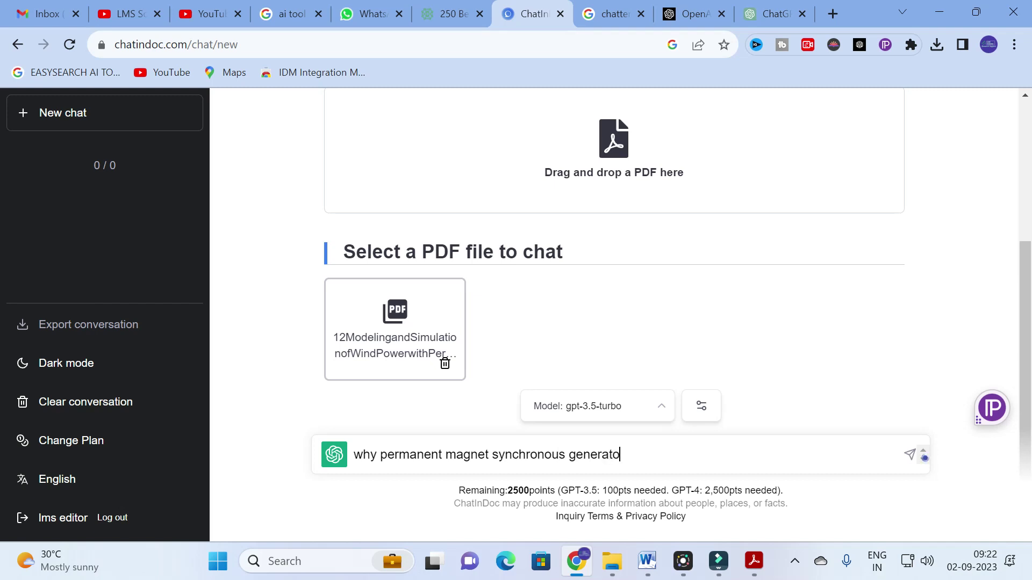
type("r is used for winf")
key("BackSpace")
key("BackSpace")
type("d turbine")
key("Return")
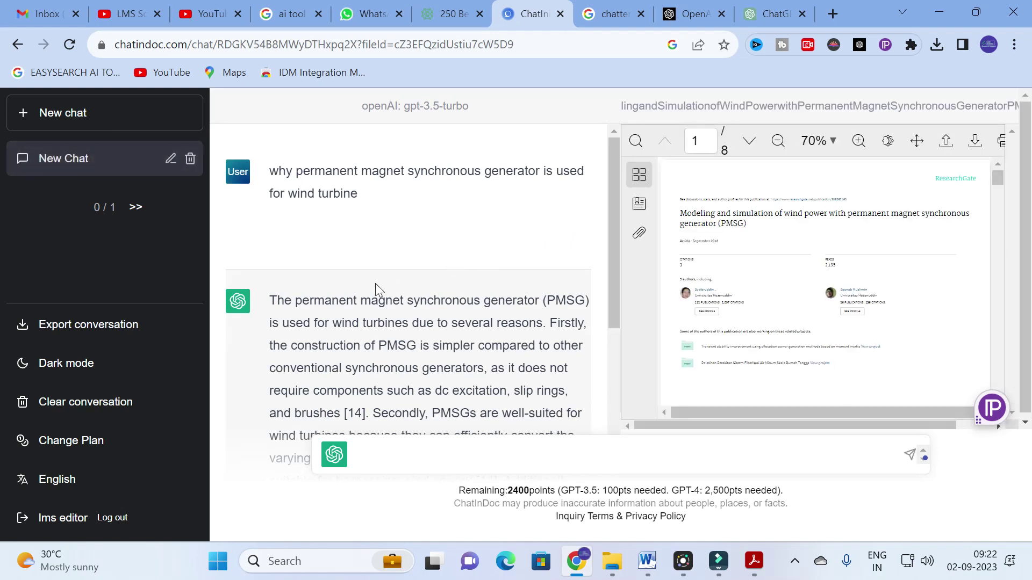
Step: Read the answer on why PMSG is used for wind turbines and highlight its opening sentences through "brushes [14]."
scroll(375, 283, "down", 7)
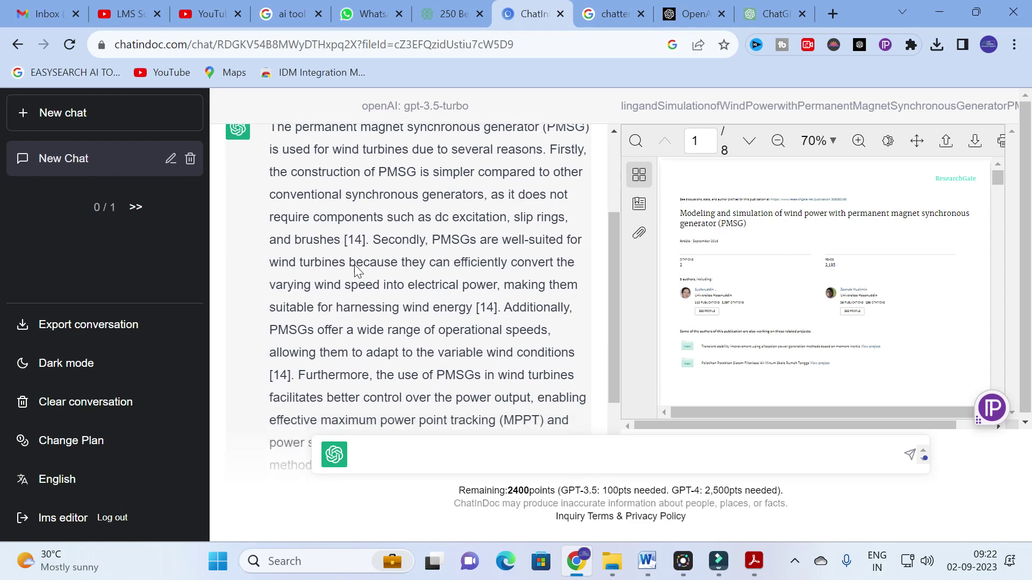
scroll(408, 280, "up", 8)
scroll(408, 279, "down", 2)
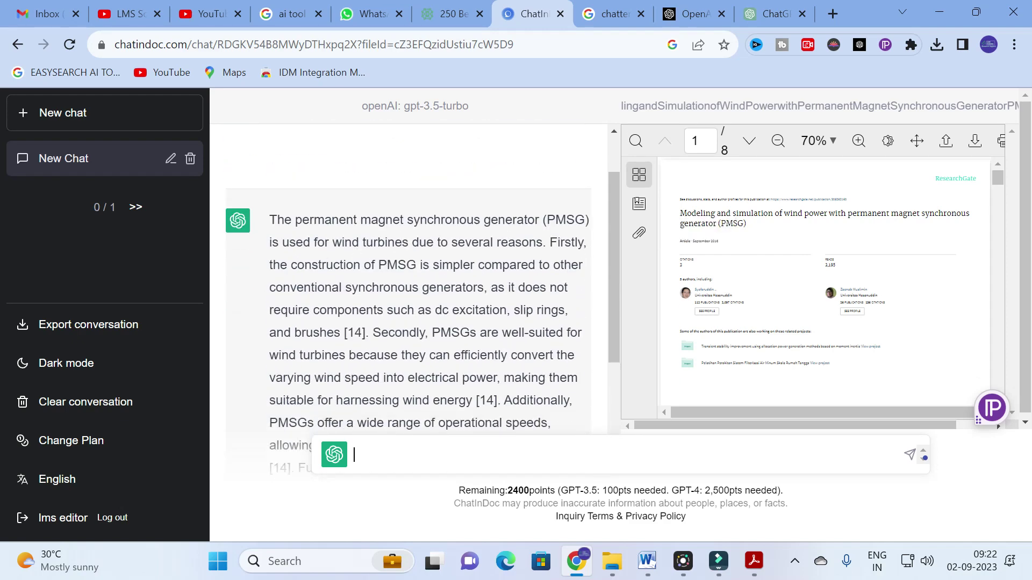
scroll(409, 301, "down", 2)
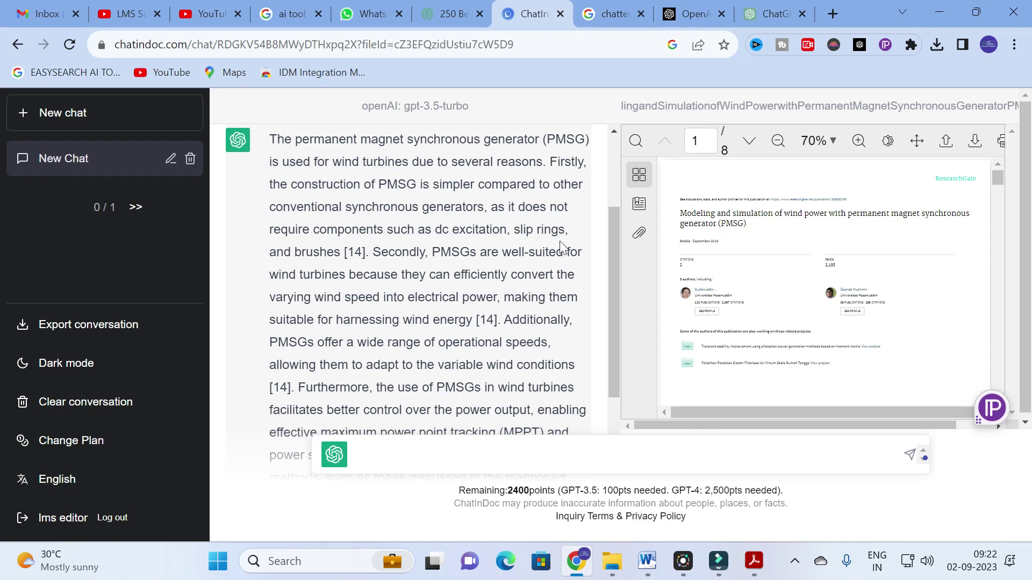
left_click_drag(270, 138, 372, 259)
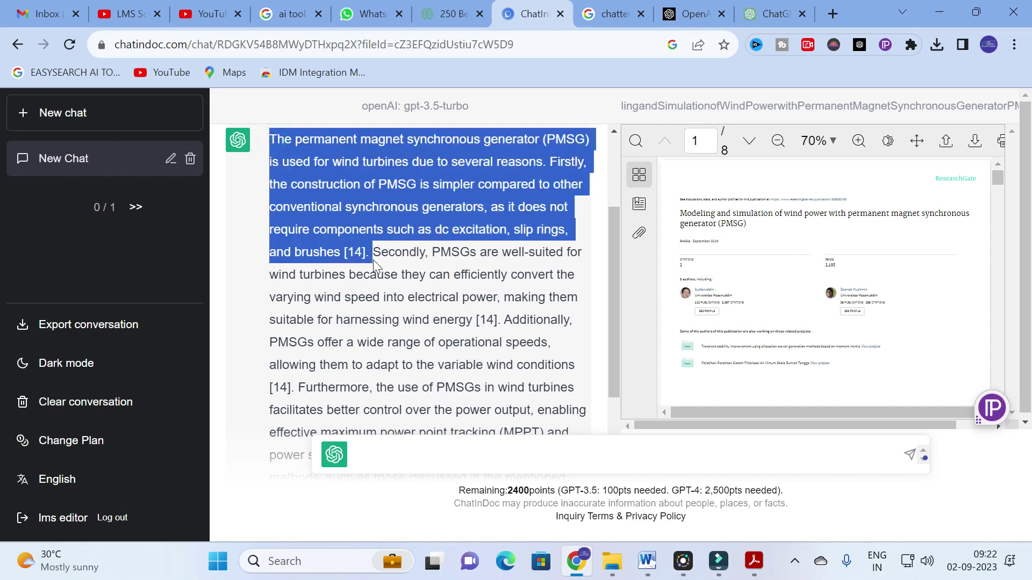
scroll(372, 260, "up", 3)
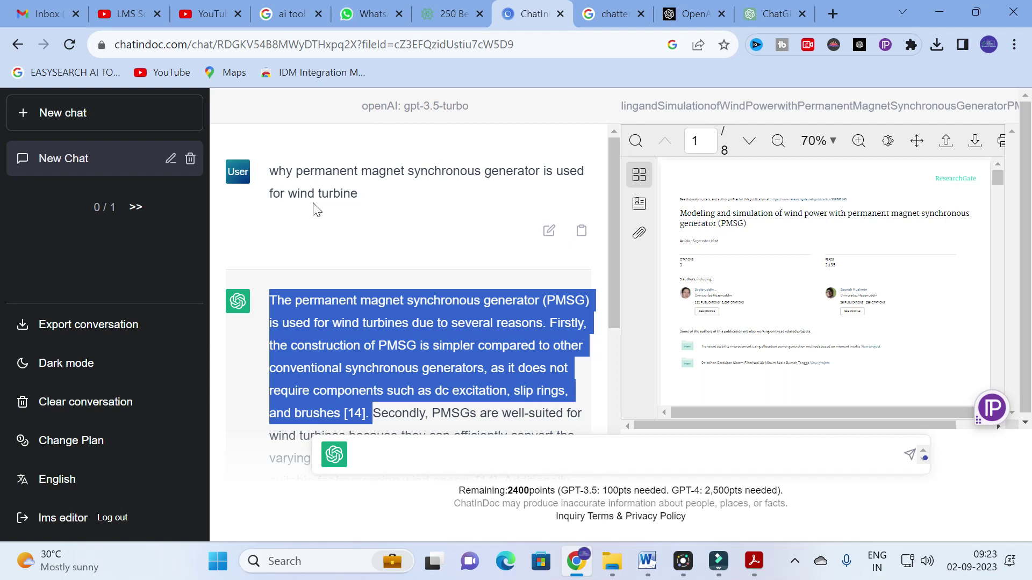
Step: Read the rest of the PMSG answer to its end, highlighting the phrase "varying wind speed" along the way
scroll(334, 220, "down", 2)
scroll(334, 217, "up", 2)
scroll(334, 226, "down", 2)
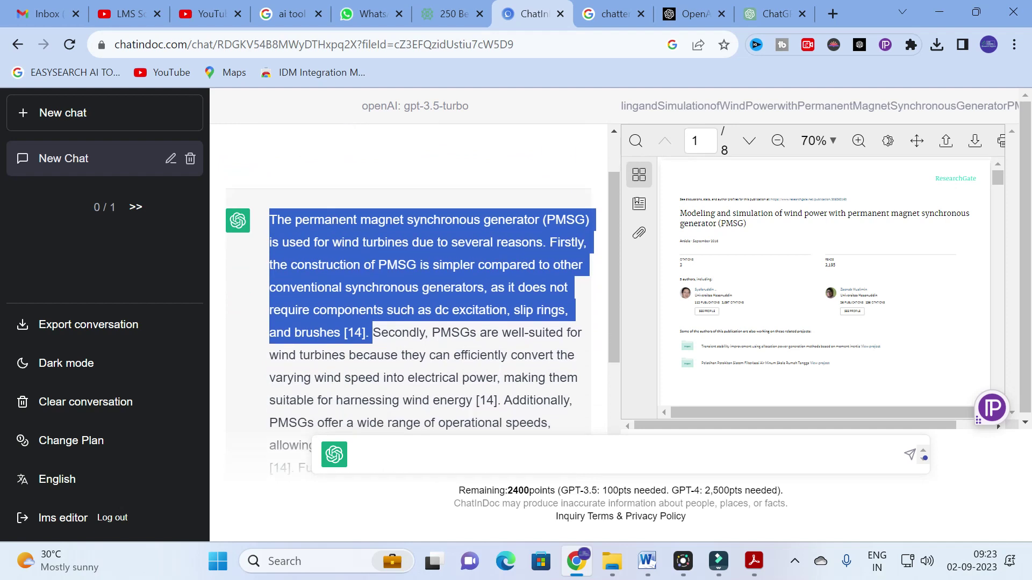
scroll(564, 262, "down", 2)
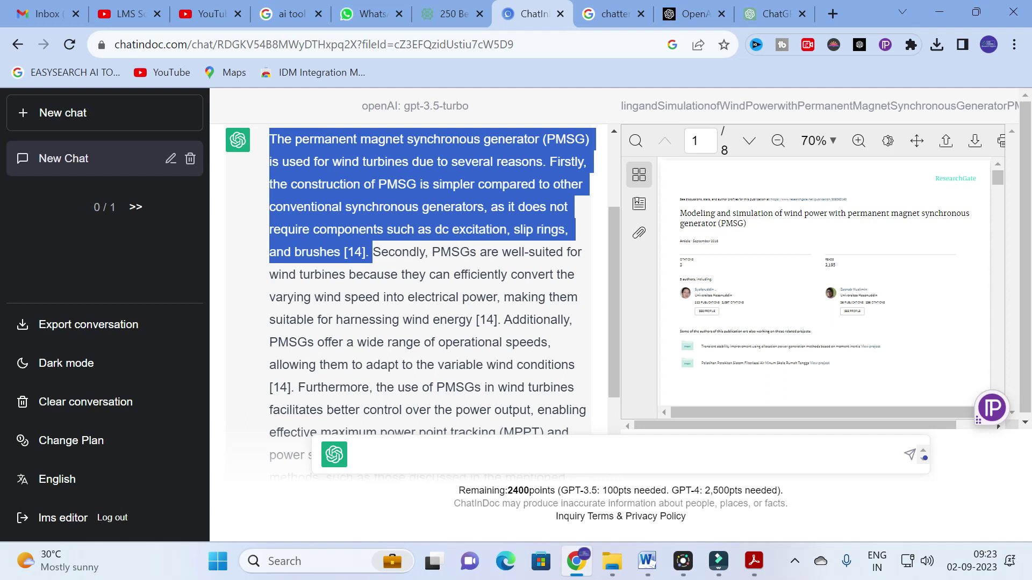
scroll(380, 171, "down", 2)
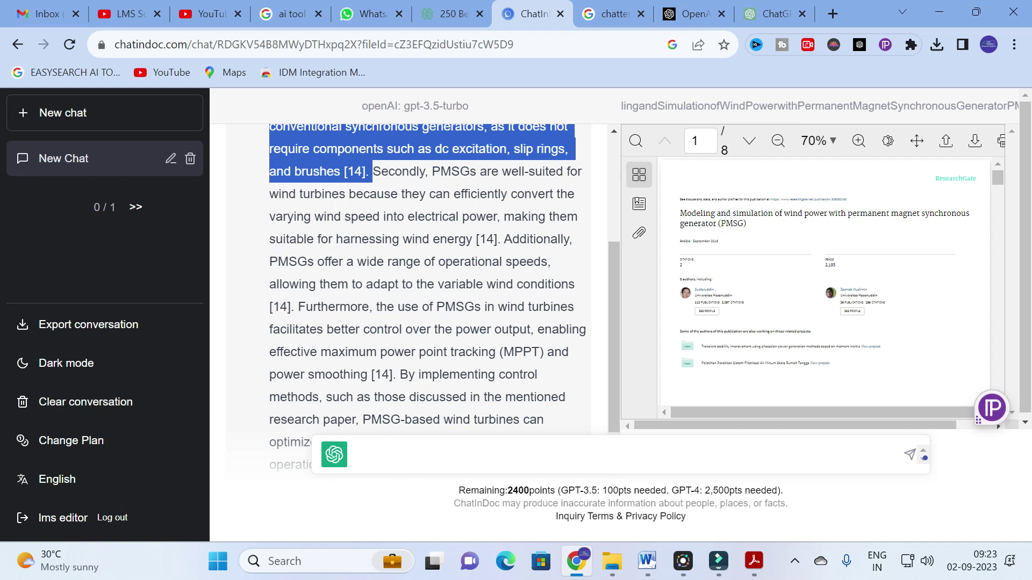
left_click(290, 171)
left_click_drag(269, 217, 380, 217)
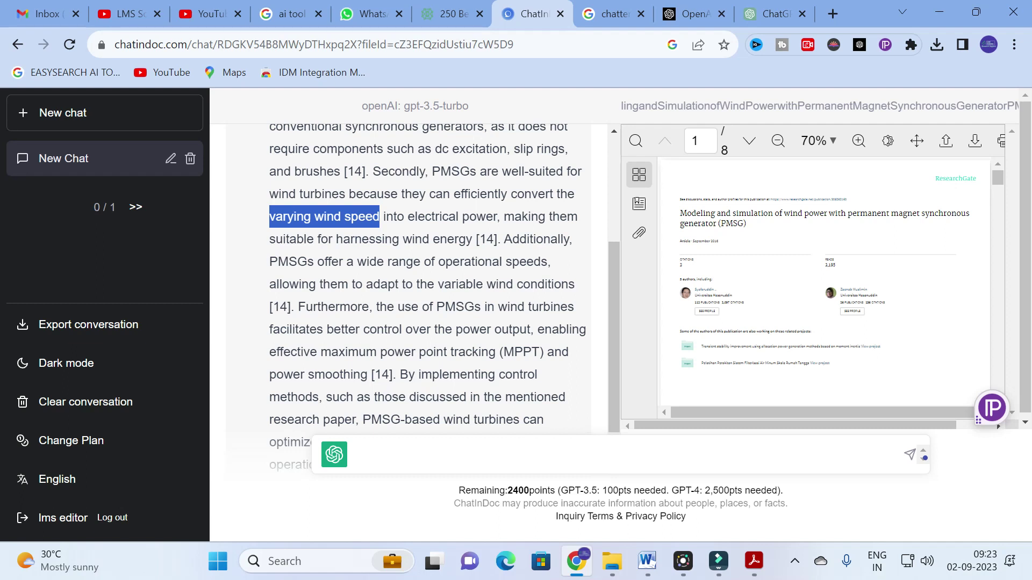
scroll(378, 217, "down", 2)
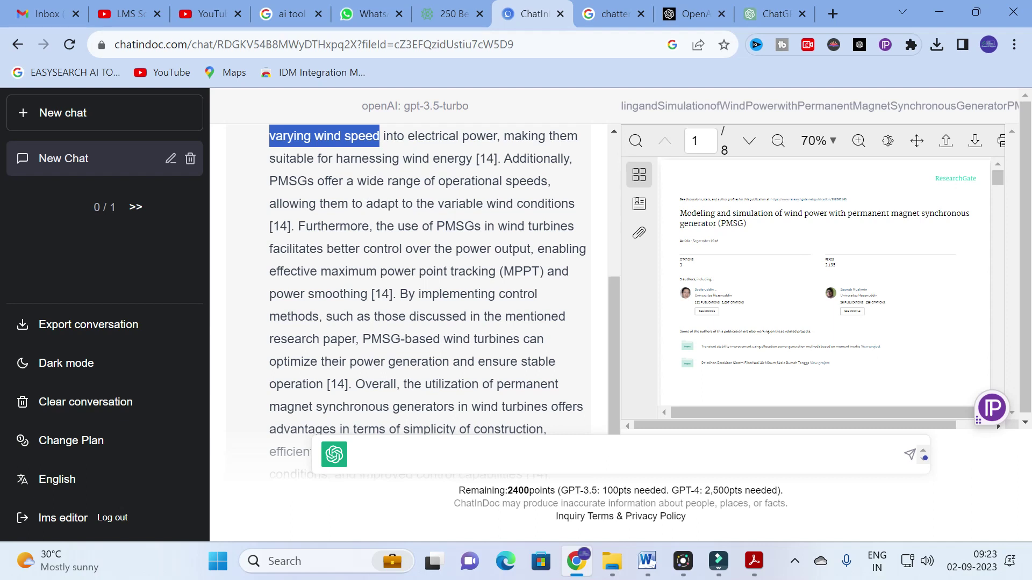
scroll(409, 280, "down", 2)
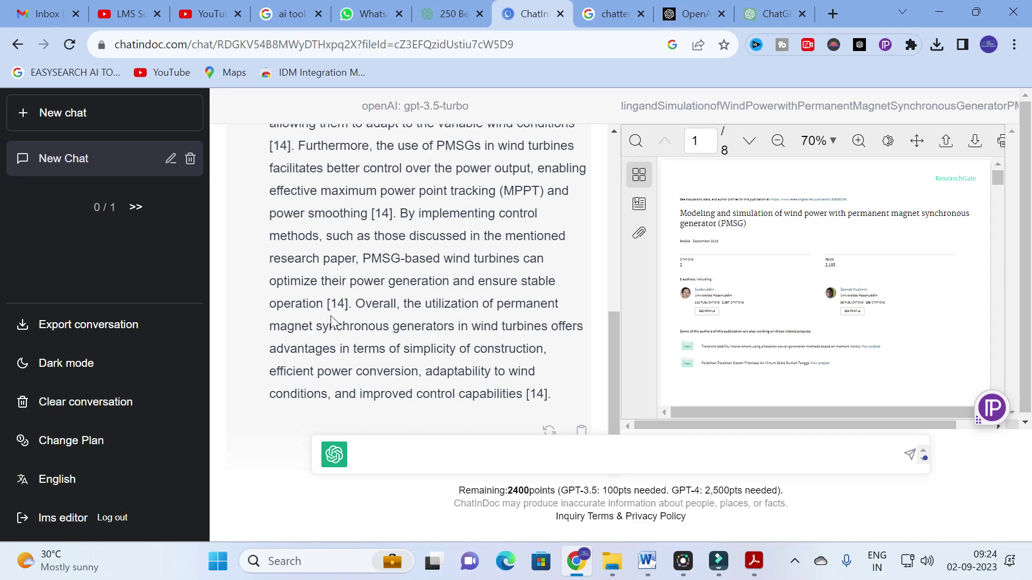
scroll(408, 279, "up", 8)
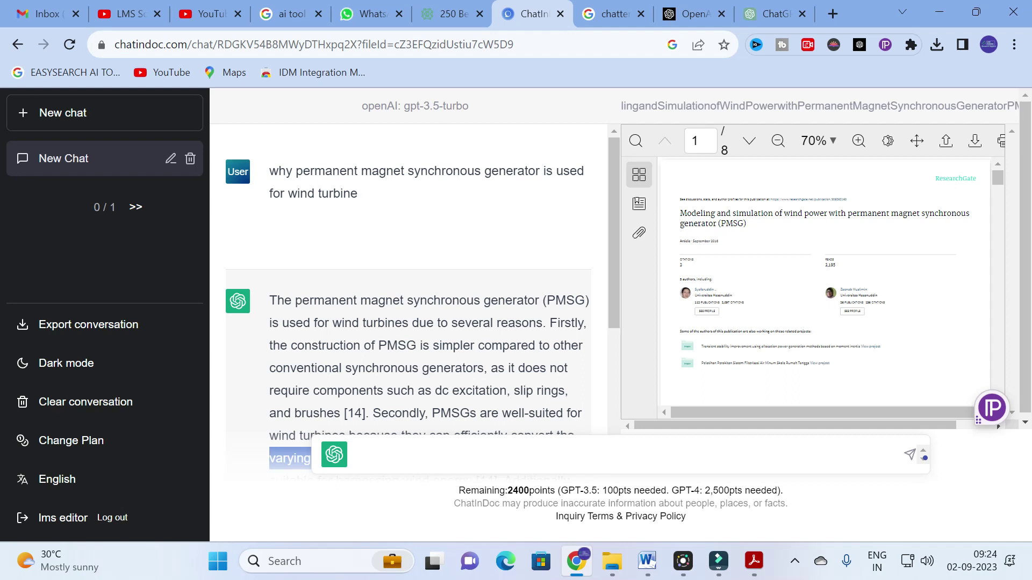
Step: Ask ChatInDoc "difference between DFIG and PMSG in wind turbine"
left_click(387, 461)
type("why")
key("BackSpace")
key("BackSpace")
key("BackSpace")
type("dif")
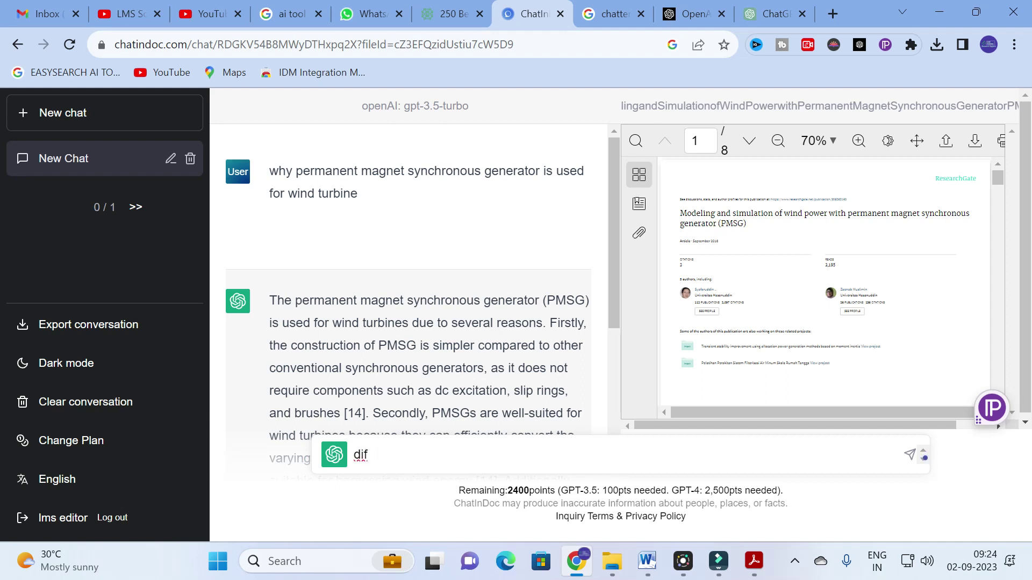
type("ference bewt")
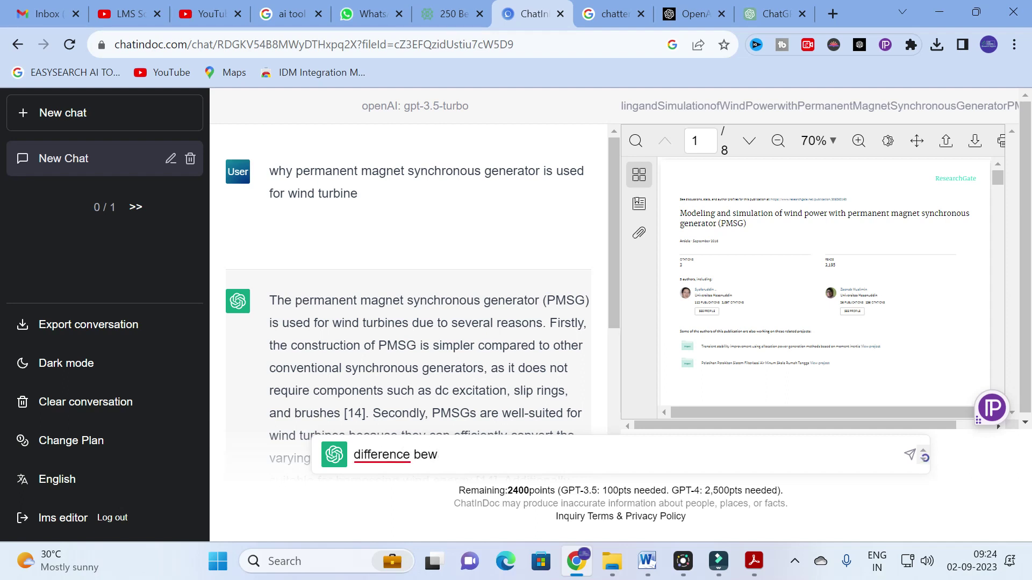
key("BackSpace")
key("BackSpace")
type("tween DFI")
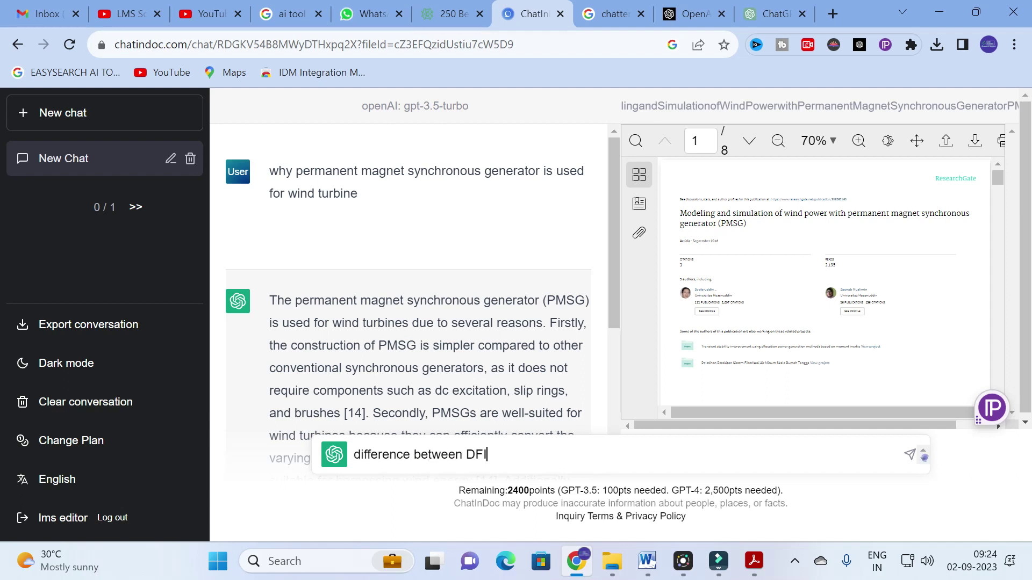
type("G and PMSG in wind turbine")
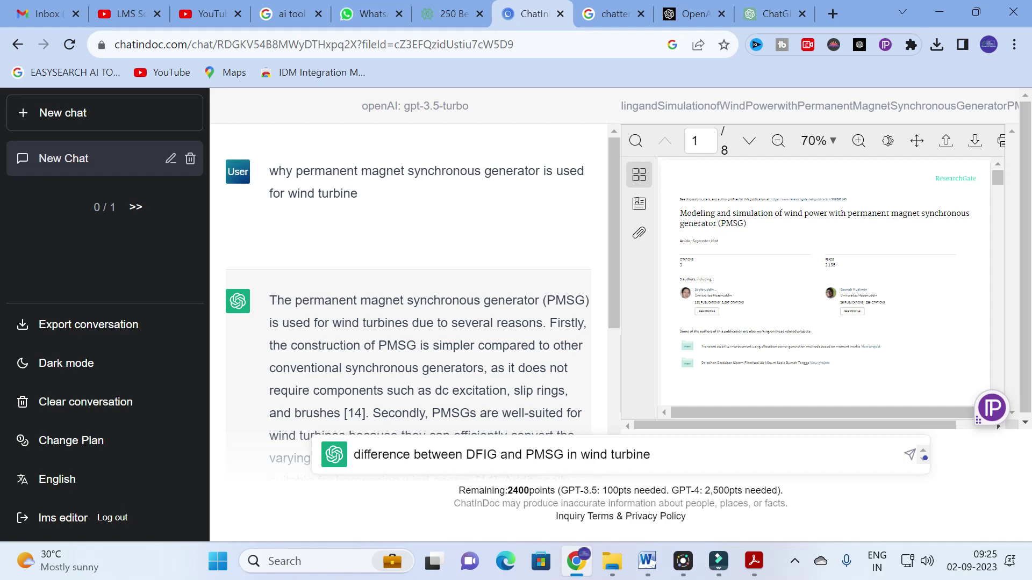
key("Return")
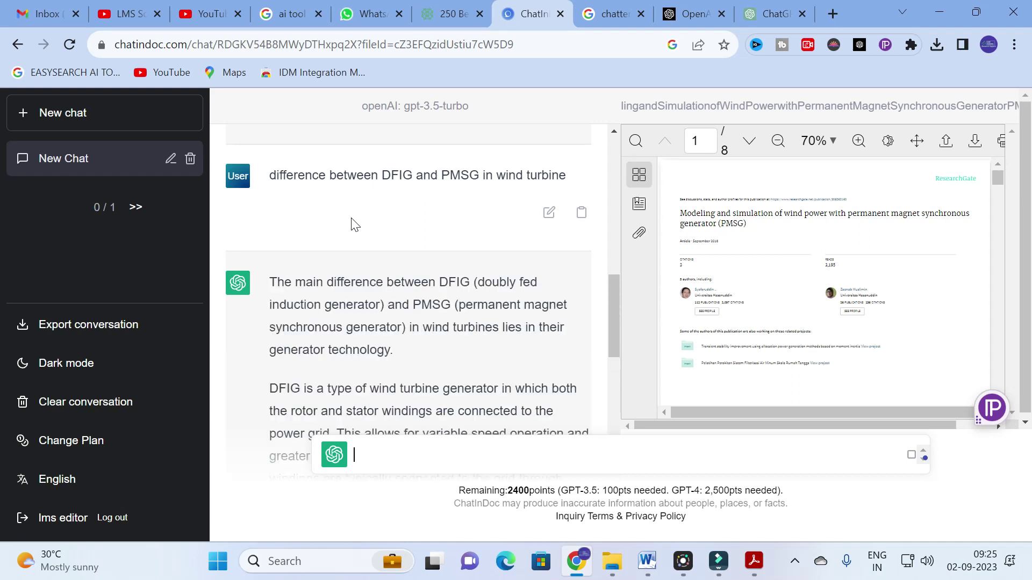
Step: Read the answer comparing DFIG and PMSG, including the reference list at its end
scroll(369, 237, "down", 2)
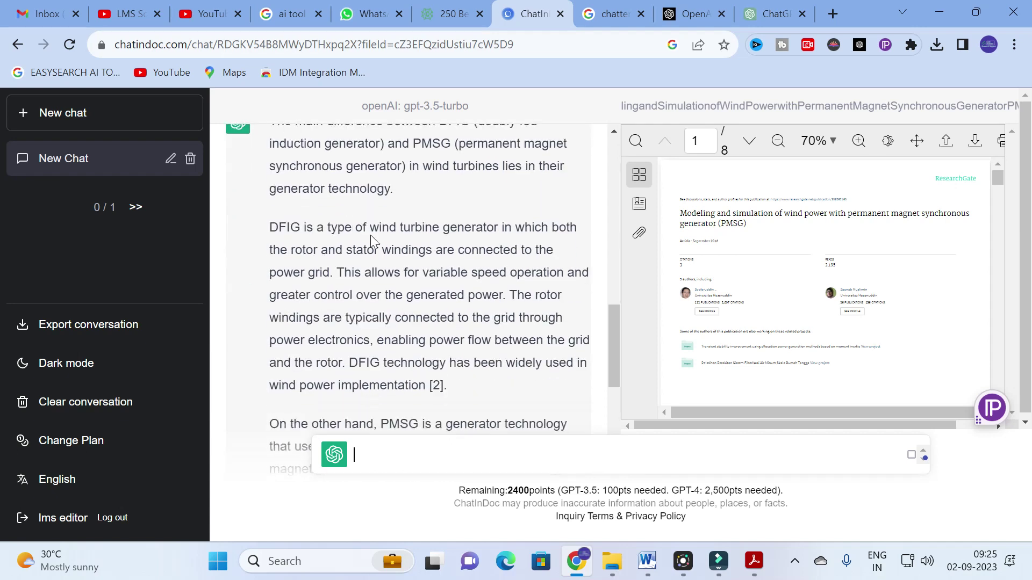
scroll(369, 247, "up", 1)
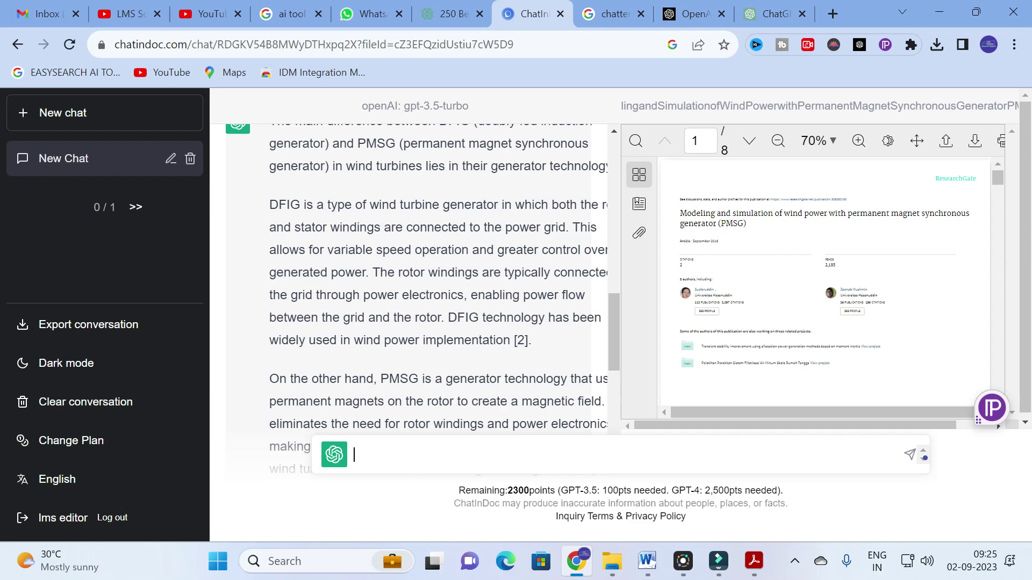
scroll(397, 271, "down", 6)
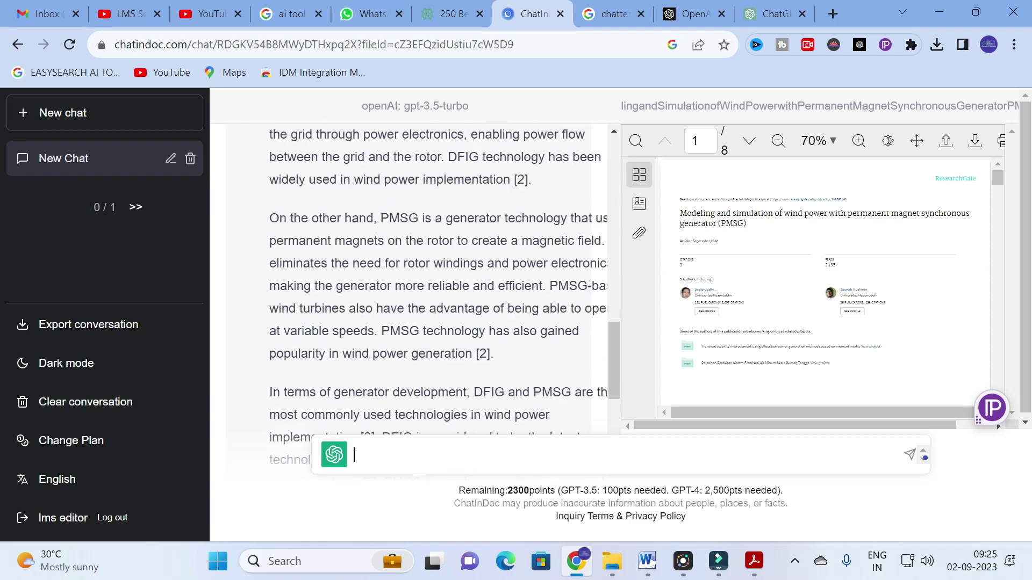
scroll(394, 275, "down", 12)
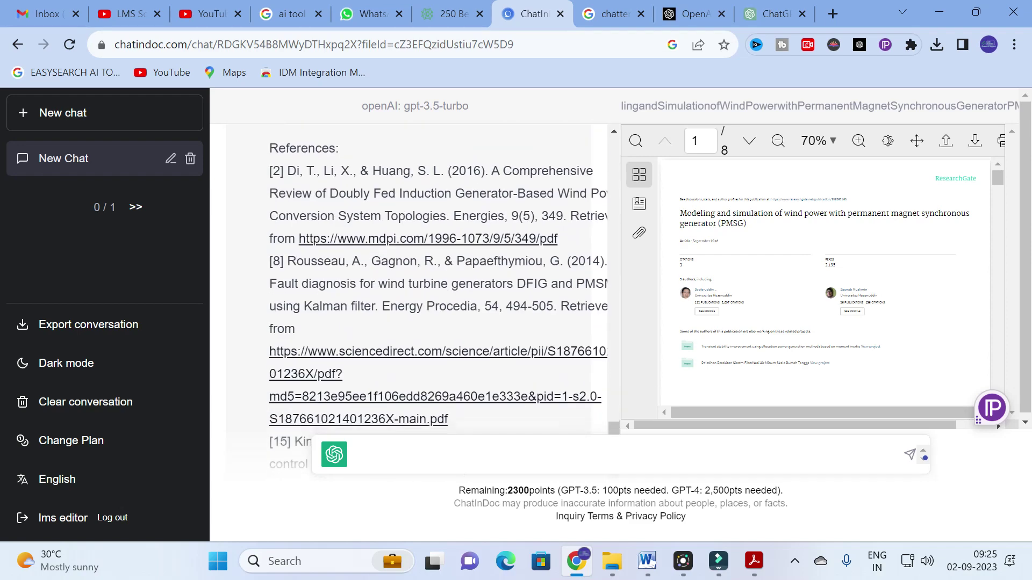
scroll(392, 274, "up", 7)
scroll(387, 258, "down", 4)
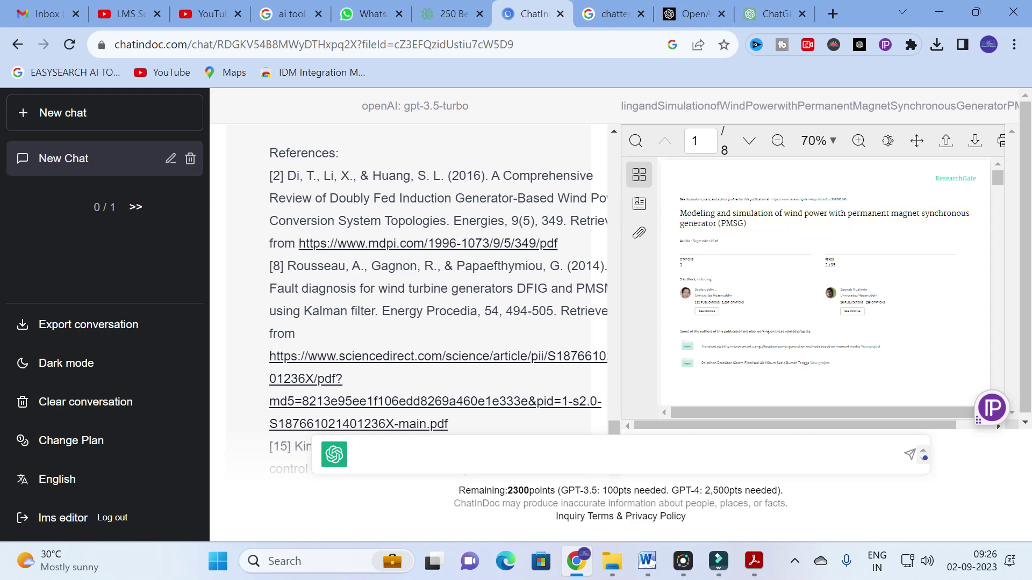
scroll(368, 253, "down", 4)
scroll(366, 254, "up", 4)
scroll(363, 245, "up", 5)
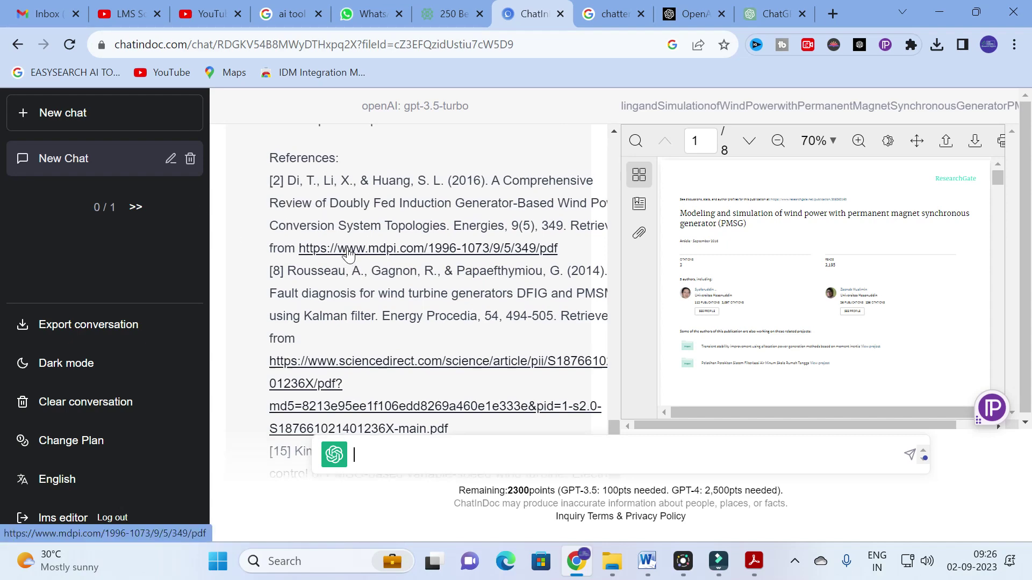
scroll(350, 257, "up", 6)
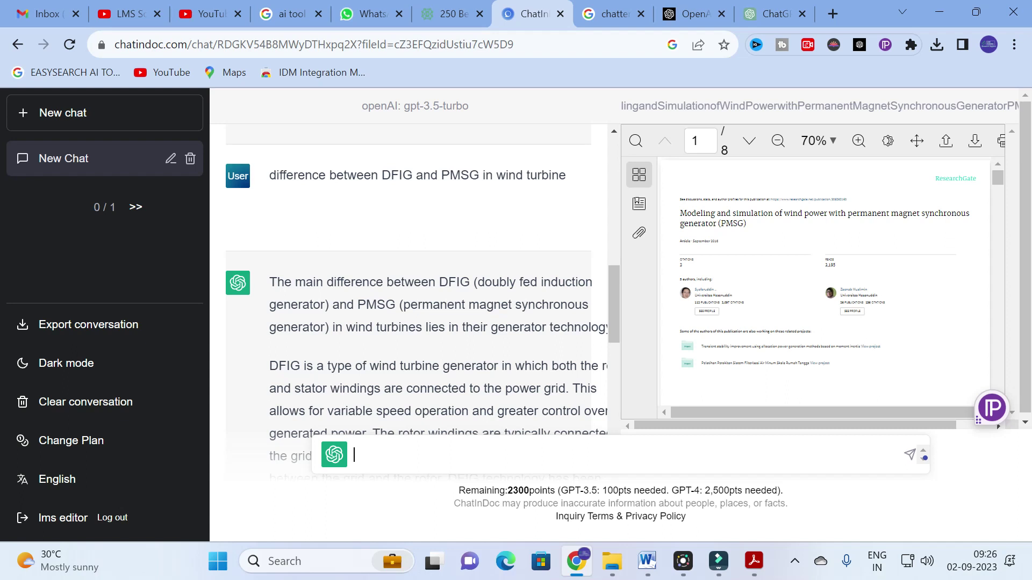
scroll(380, 284, "down", 1)
Step: Ask ChatInDoc "what is the main finding of the paper?" and highlight the finding in its answer
type("wh")
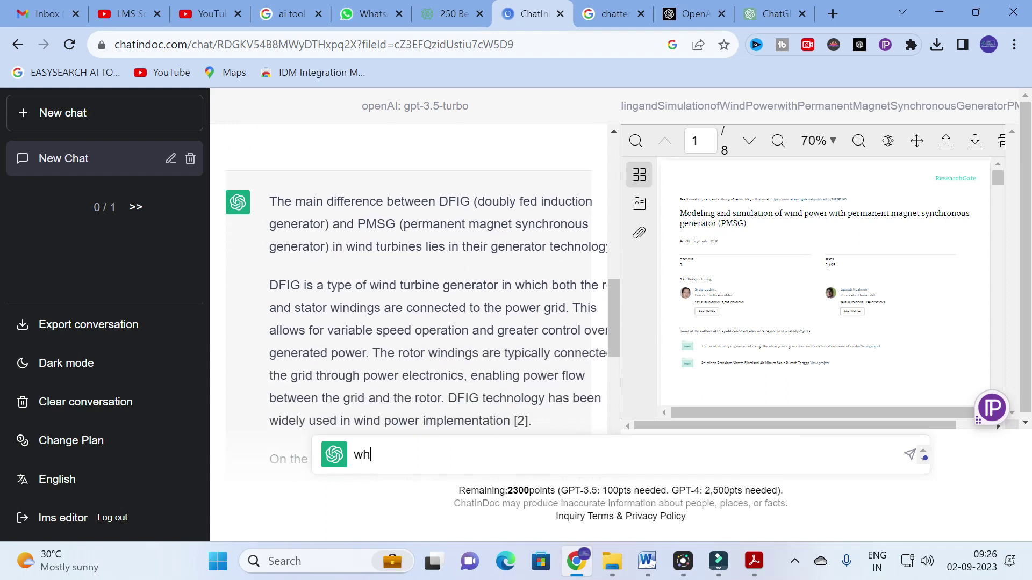
type("at is the main find")
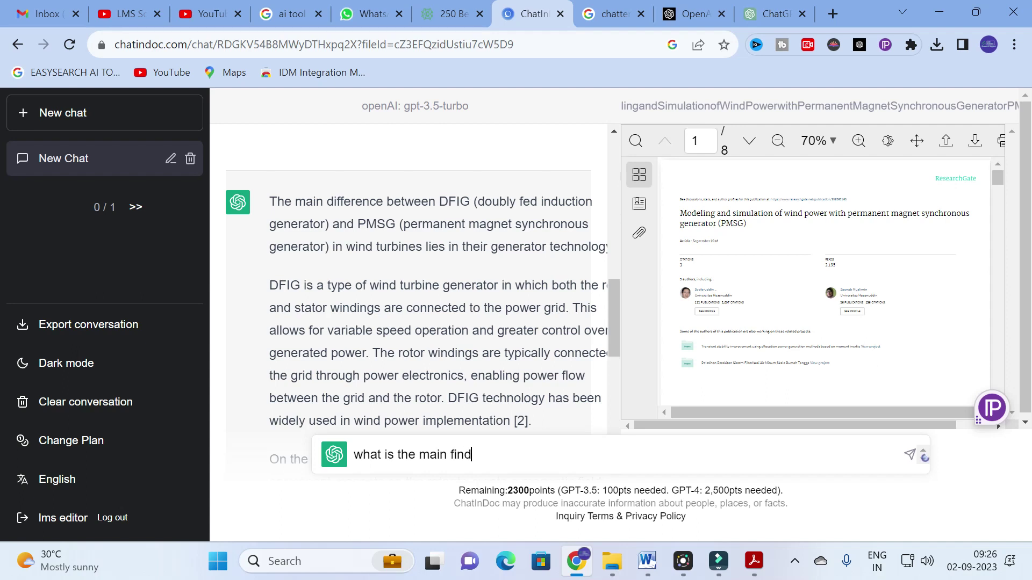
type("ing of the paper")
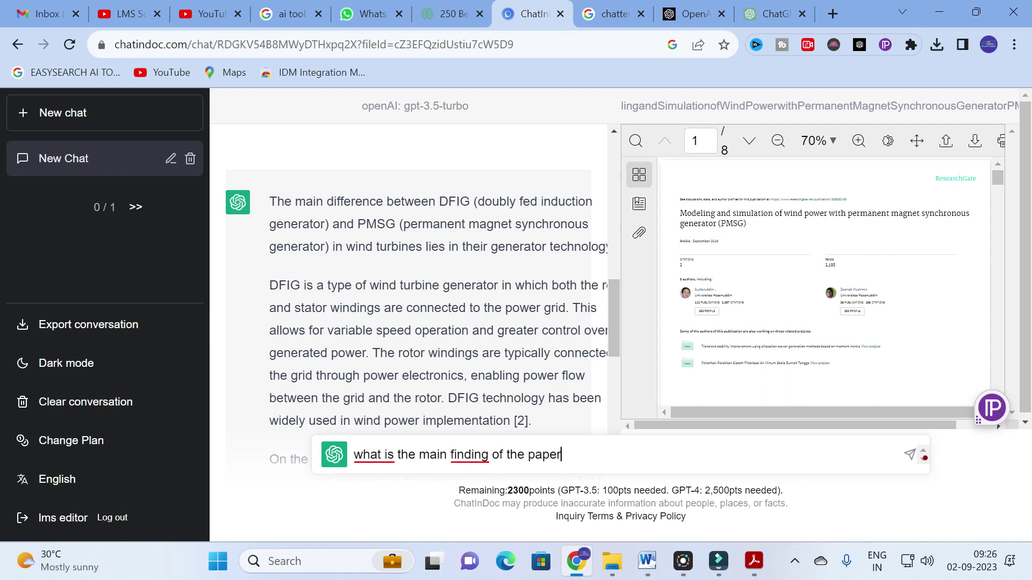
type("?")
key("Return")
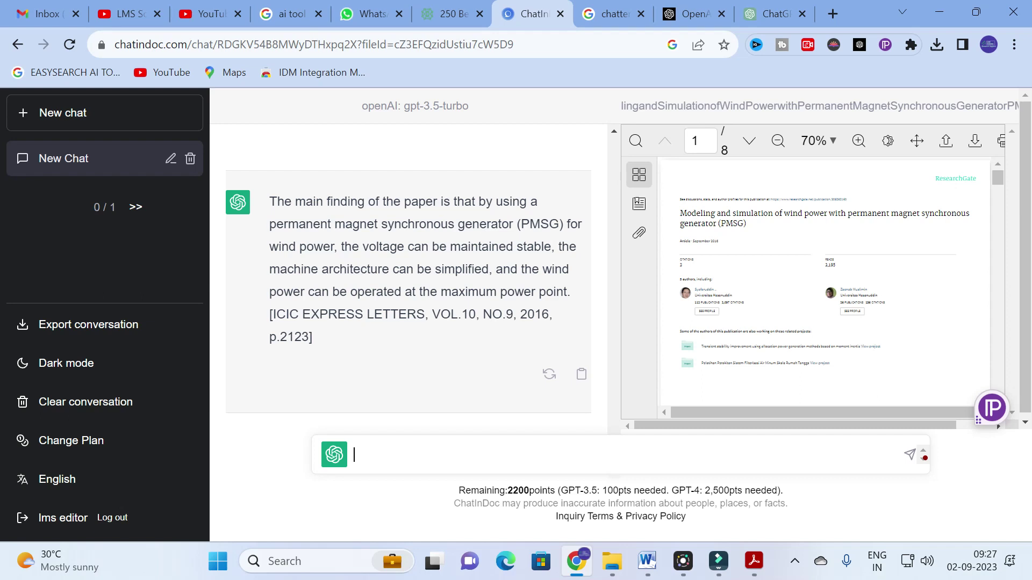
left_click_drag(271, 201, 605, 309)
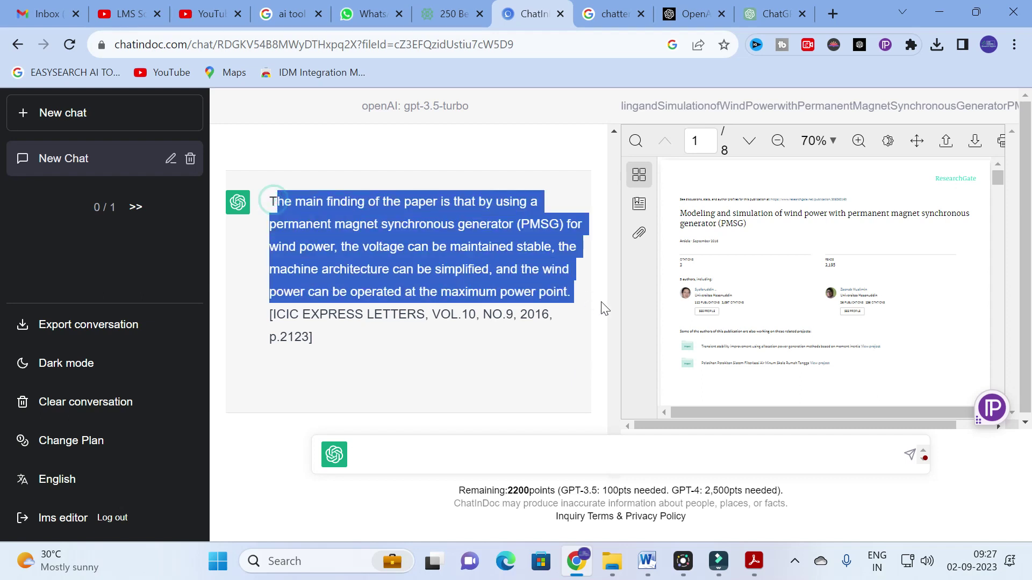
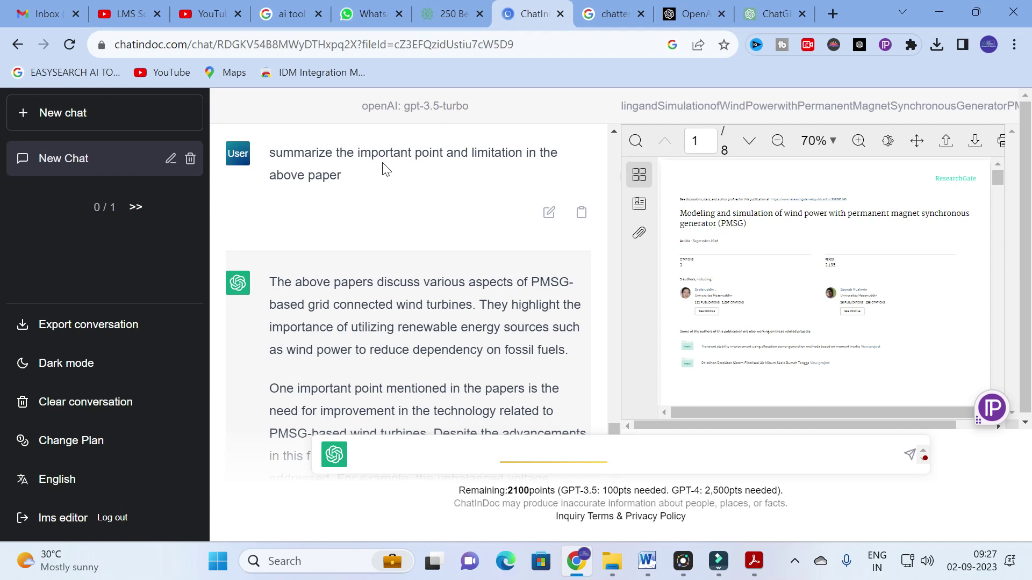
Step: Read the answer on the paper's important points and limitations, highlight its "In summary" paragraph, and look back over the earlier conversation
scroll(388, 230, "down", 1)
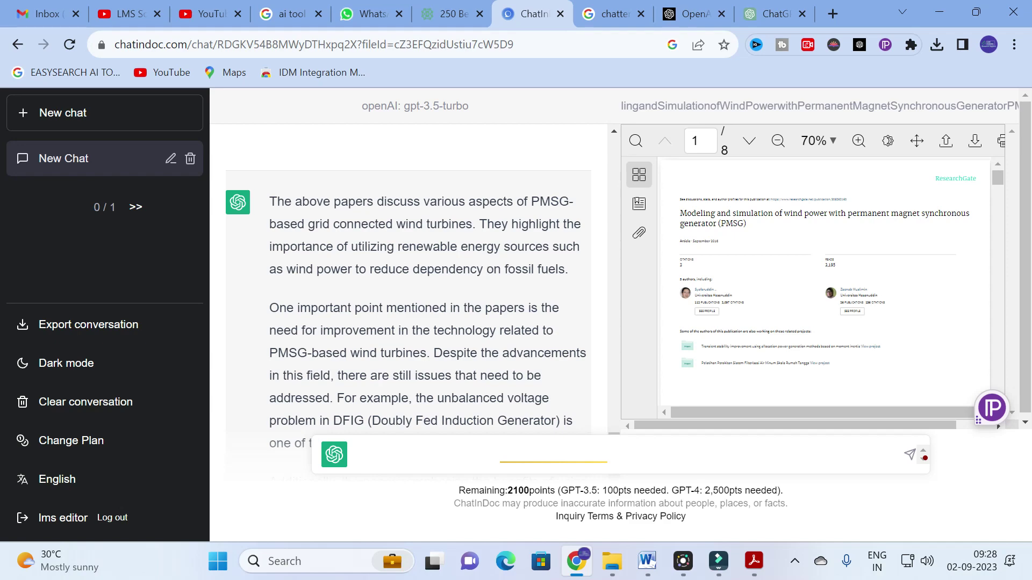
scroll(439, 250, "down", 5)
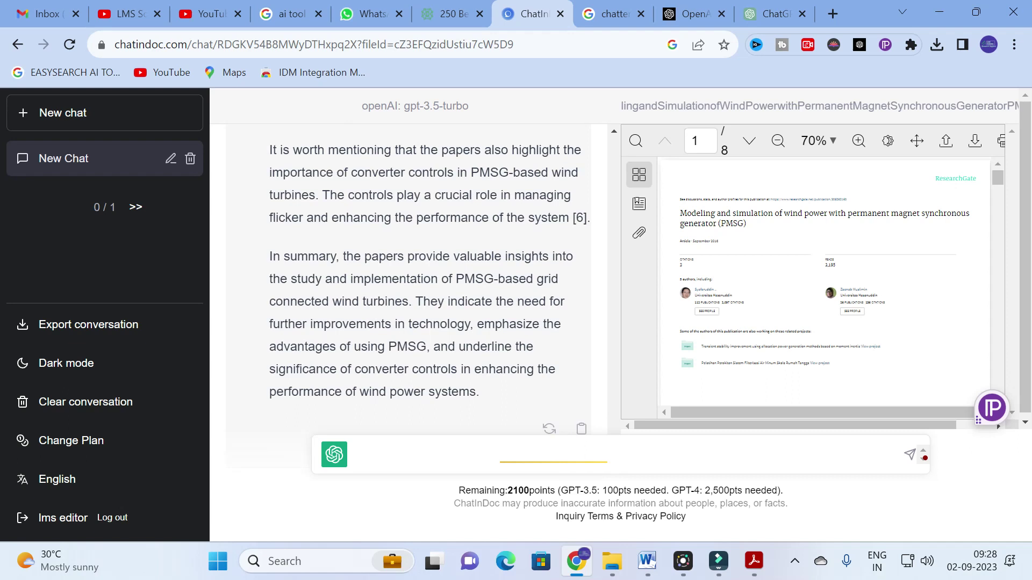
left_click_drag(269, 258, 511, 392)
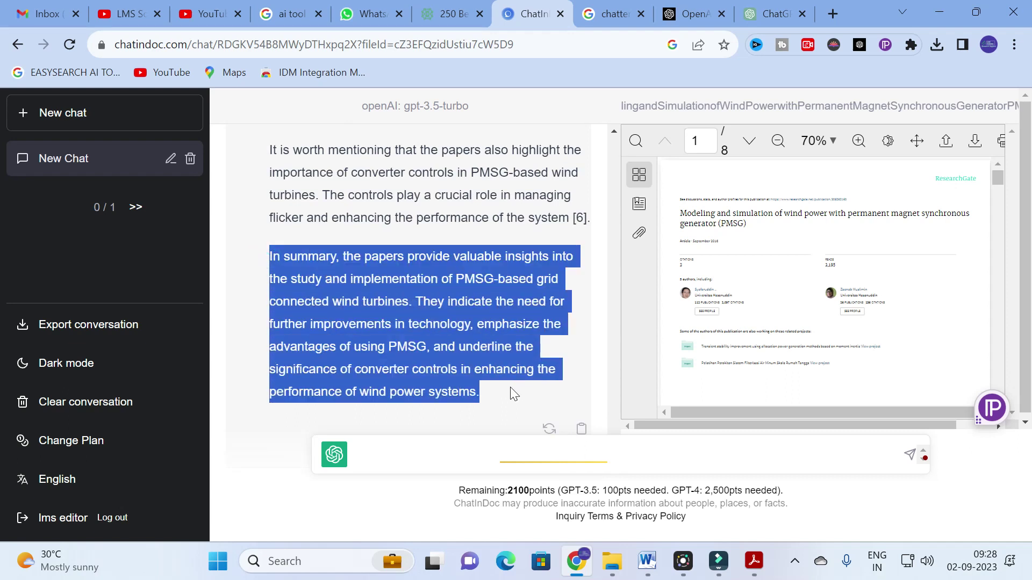
left_click(562, 335)
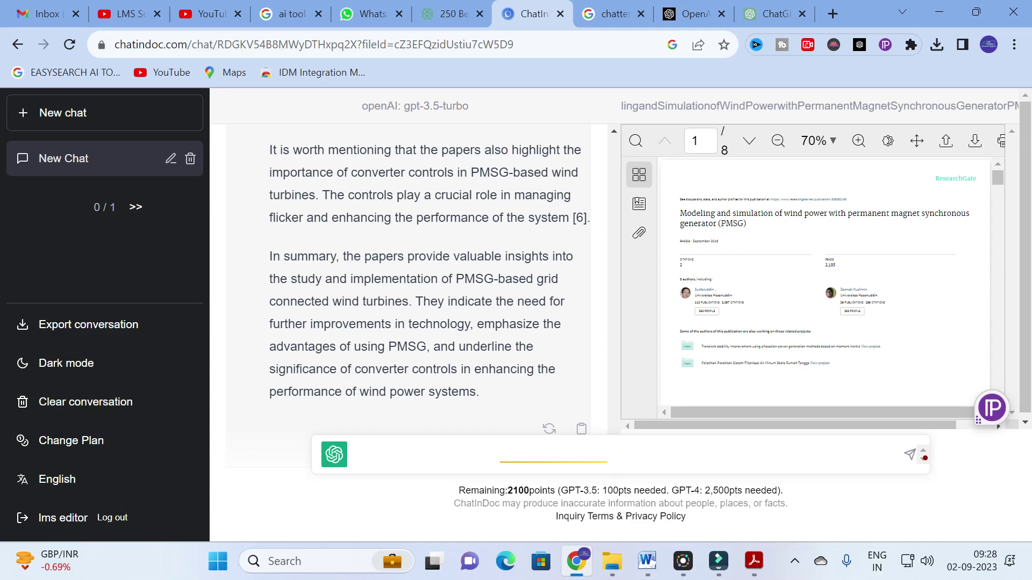
scroll(440, 303, "up", 10)
scroll(440, 304, "down", 10)
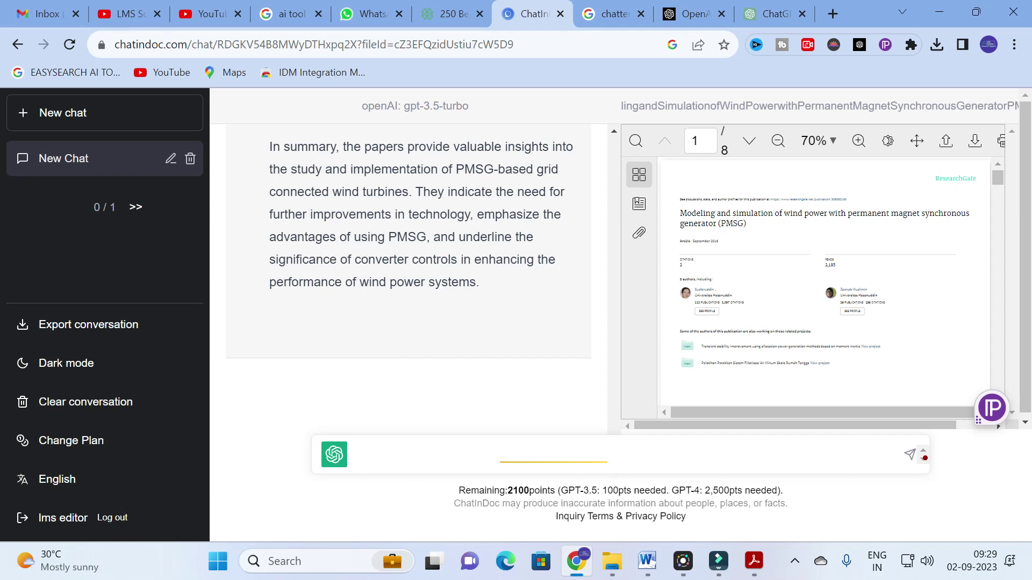
scroll(391, 304, "up", 5)
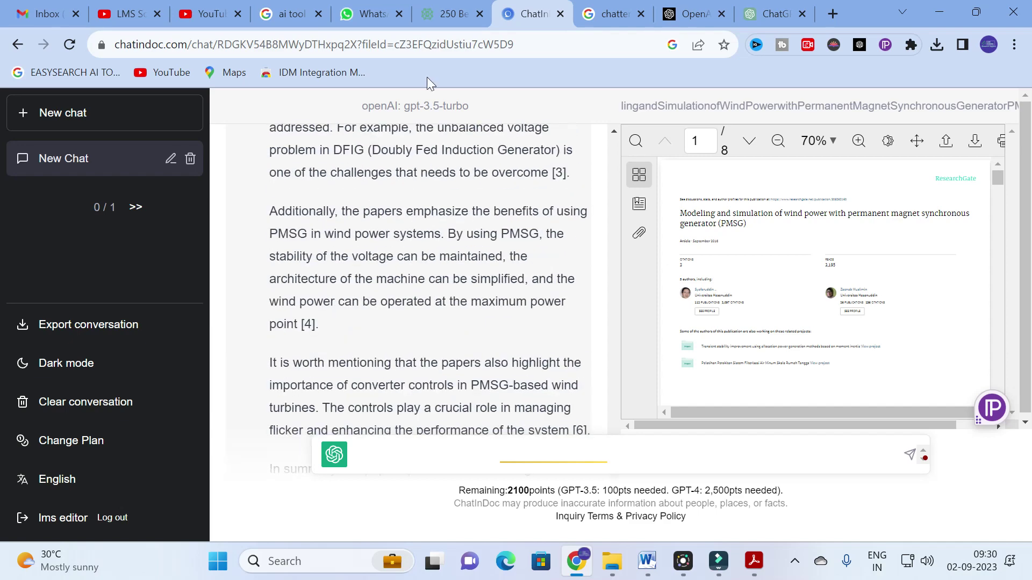
scroll(568, 234, "up", 10)
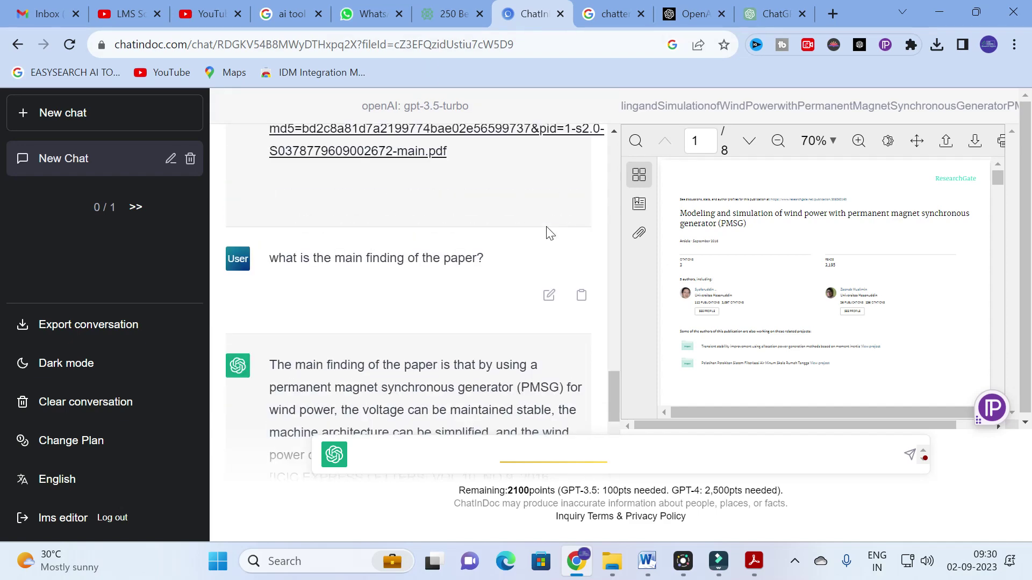